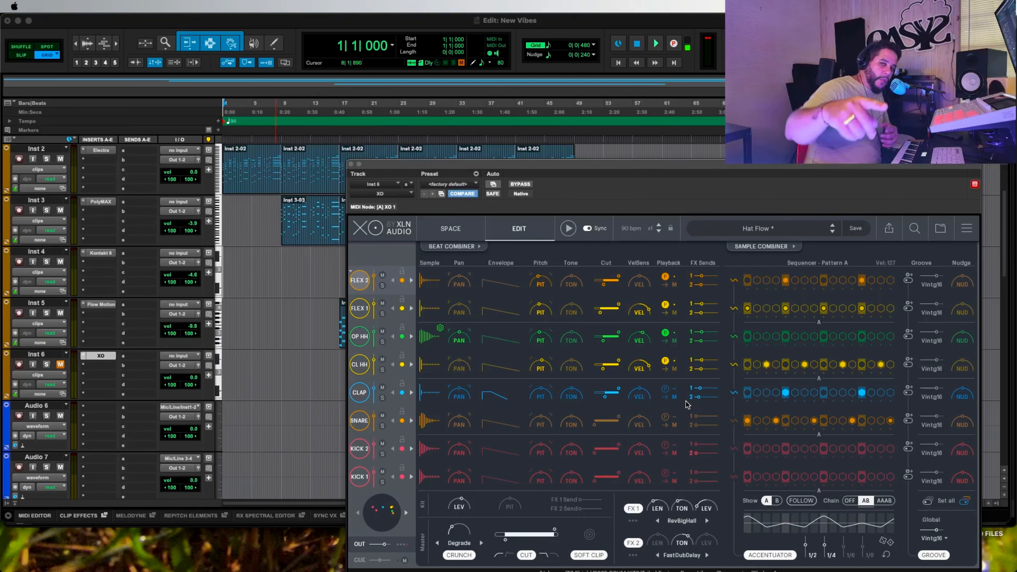
- Play the session from the beginning, select the first clip on Inst 2, and close the XO plugin window
{"action": "key", "text": "space"}
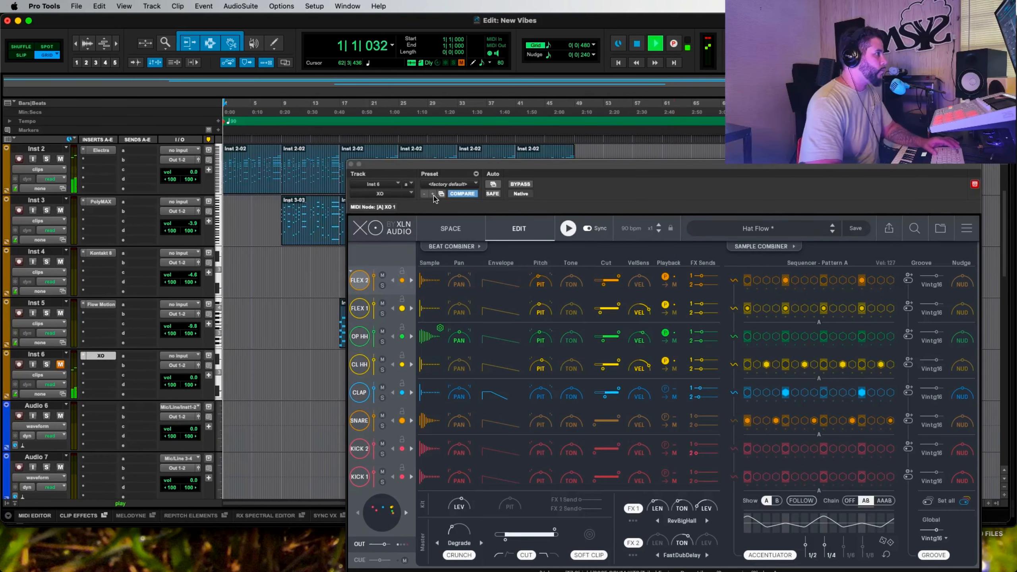
{"action": "scroll", "coordinate": [263, 278], "scroll_direction": "up", "scroll_amount": 3}
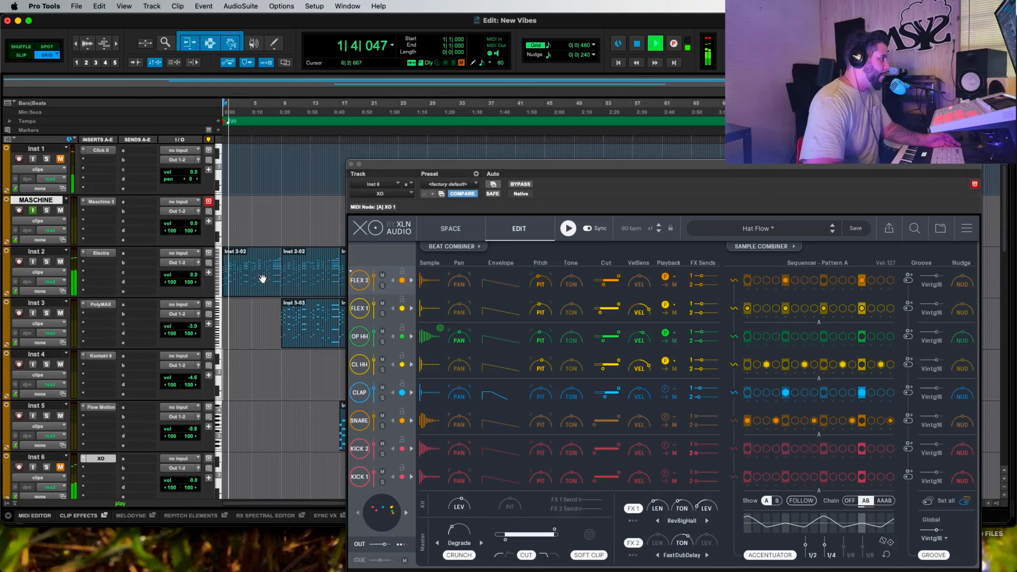
{"action": "left_click", "coordinate": [263, 277]}
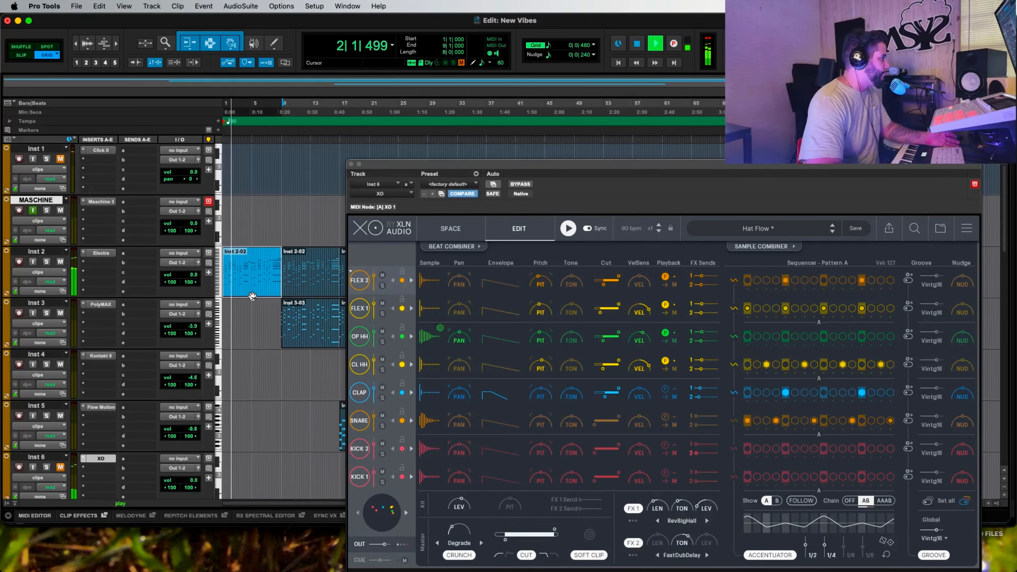
{"action": "left_click", "coordinate": [350, 164]}
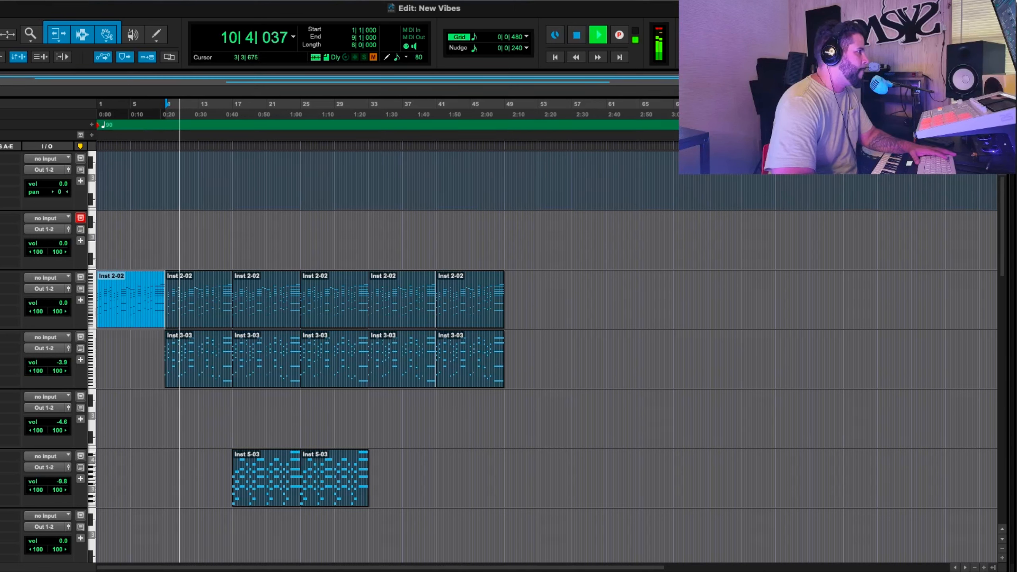
- Bring up the PolyMAX synth on Inst 3 and the Flow Motion synth on Inst 5 while the session plays
{"action": "left_click", "coordinate": [2, 338]}
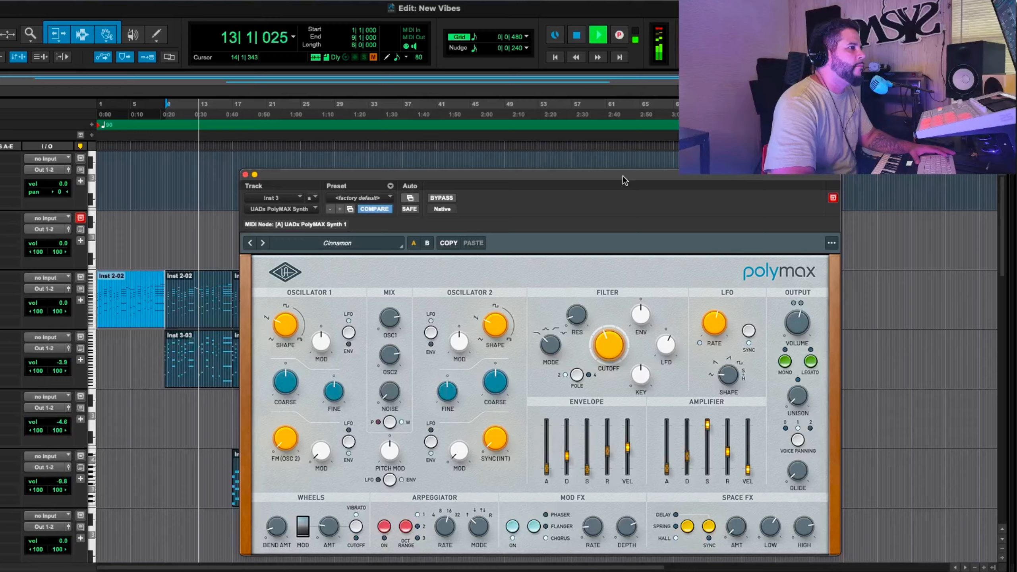
{"action": "left_click_drag", "start_coordinate": [623, 176], "coordinate": [788, 192]}
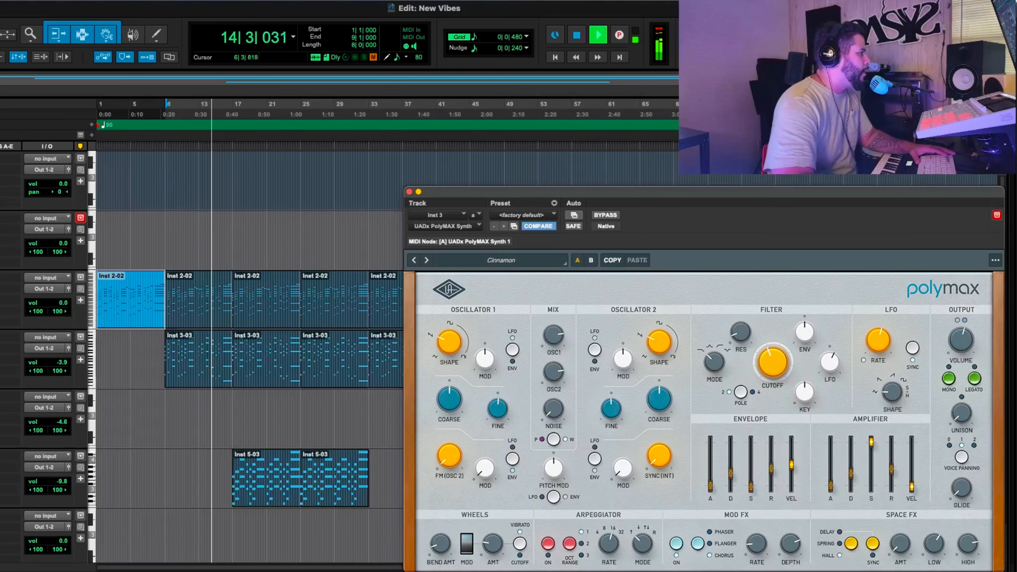
{"action": "left_click", "coordinate": [5, 457]}
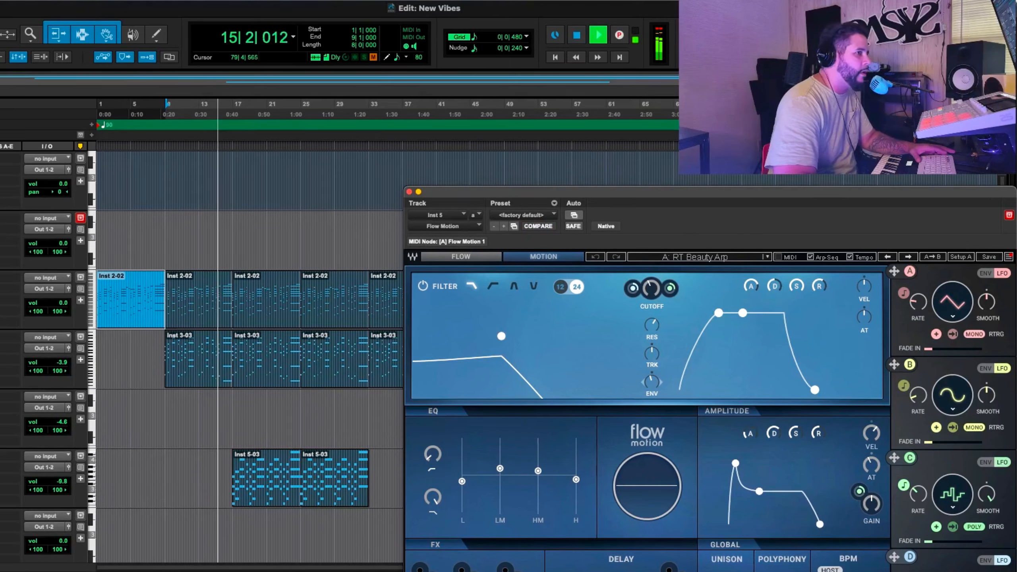
{"action": "left_click_drag", "start_coordinate": [753, 192], "coordinate": [752, 109]}
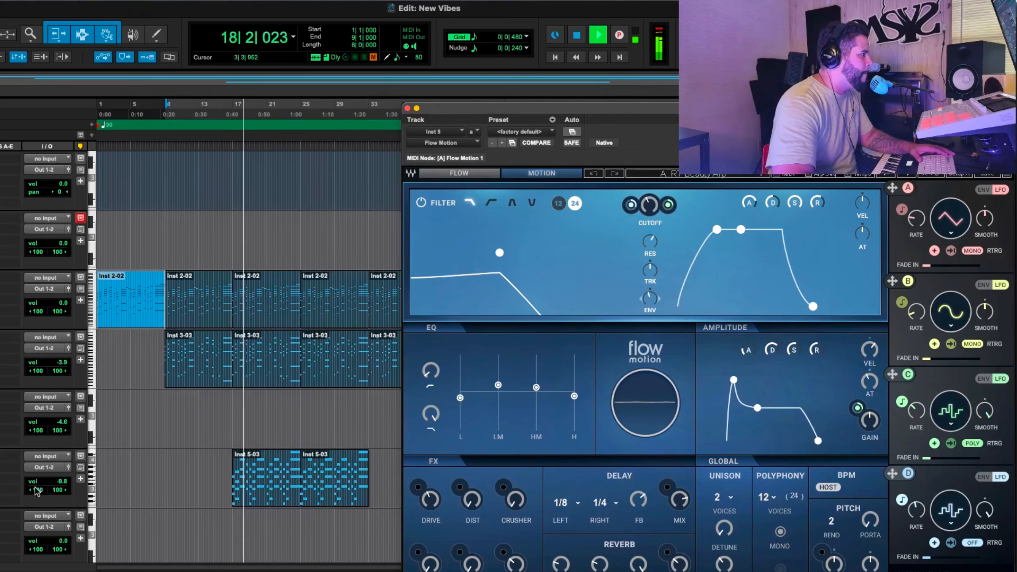
- Set the Inst 5 track's volume to -8.5 dB
{"action": "left_click_drag", "start_coordinate": [60, 482], "coordinate": [60, 485]}
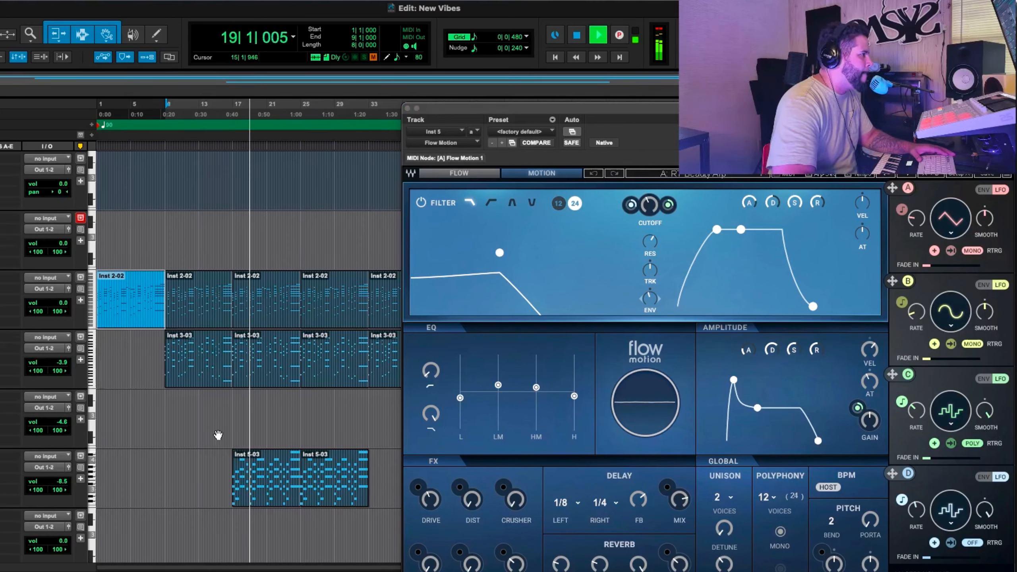
{"action": "left_click", "coordinate": [232, 404]}
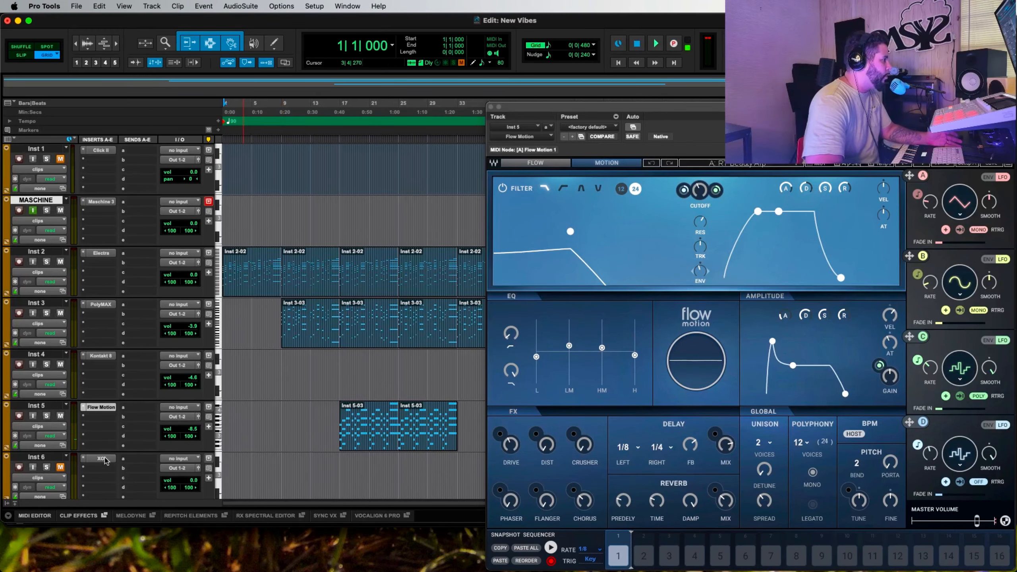
- Reopen XO on Inst 6 and audition the Flex 1, closed hi-hat, clap and snare sounds
{"action": "left_click", "coordinate": [105, 459]}
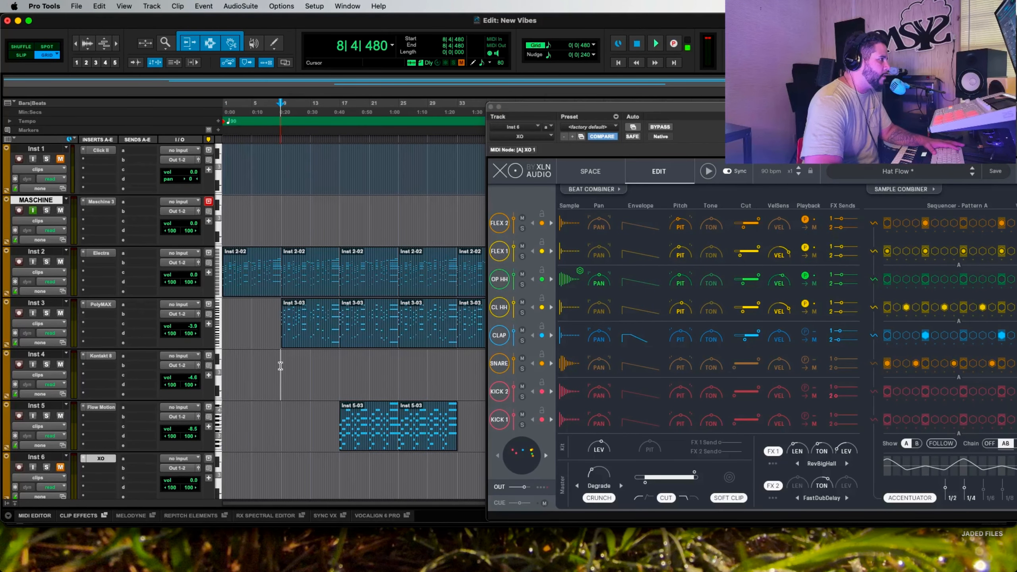
{"action": "left_click", "coordinate": [500, 251]}
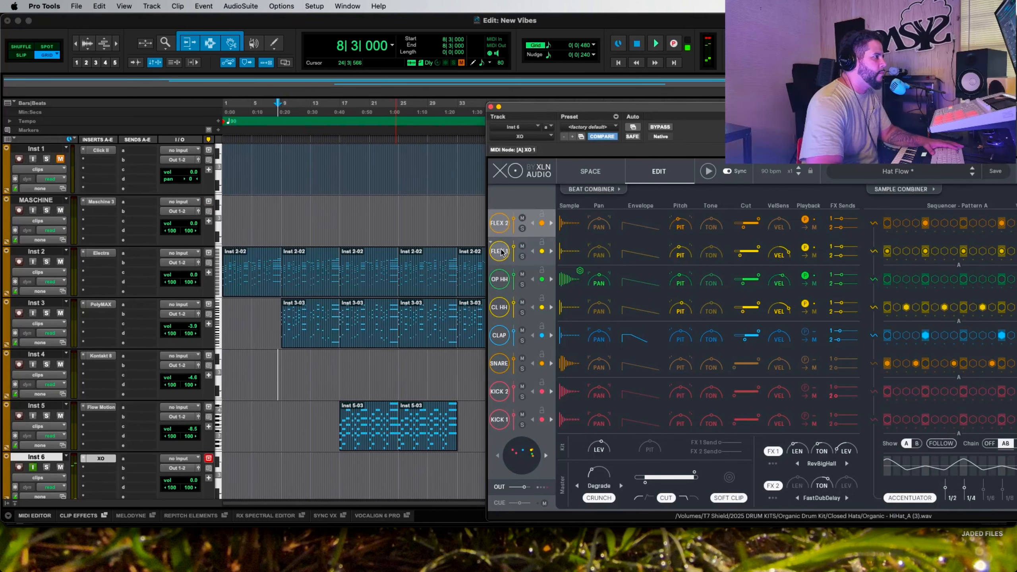
{"action": "left_click", "coordinate": [500, 309]}
{"action": "left_click", "coordinate": [503, 335]}
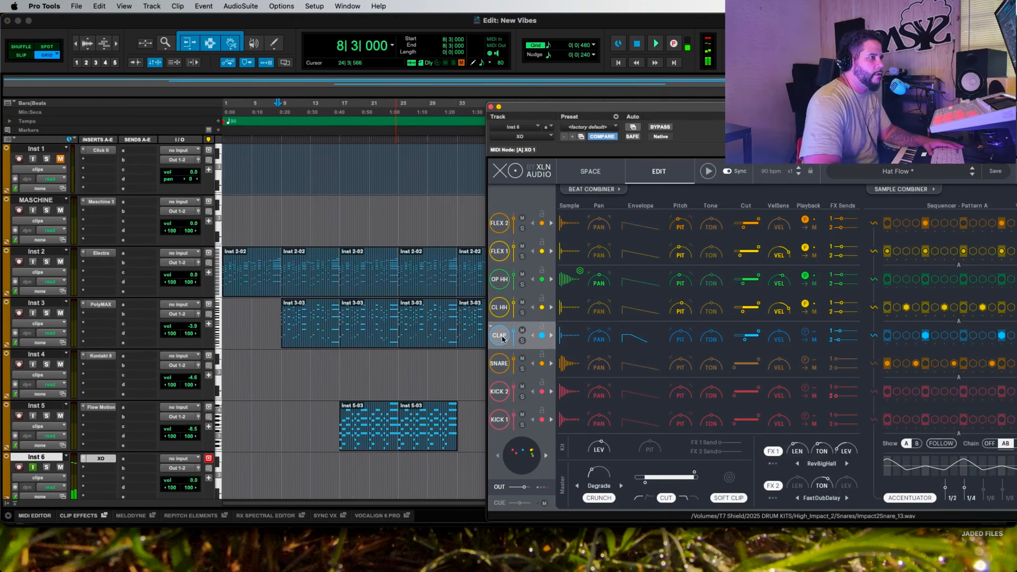
{"action": "left_click", "coordinate": [499, 363]}
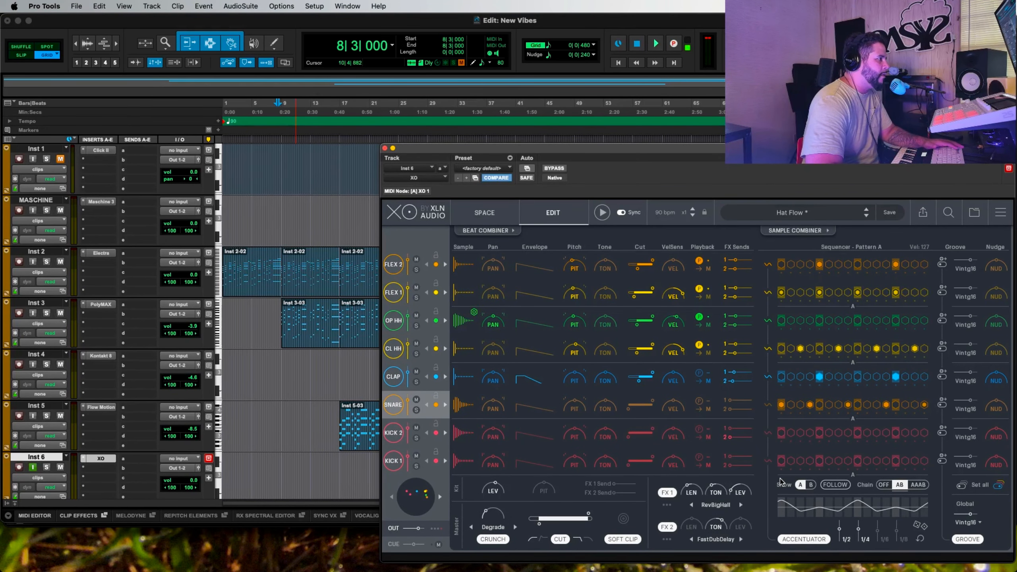
- Play the beat and view sequencer pattern B, returning to pattern A before stopping playback
{"action": "key", "text": "space"}
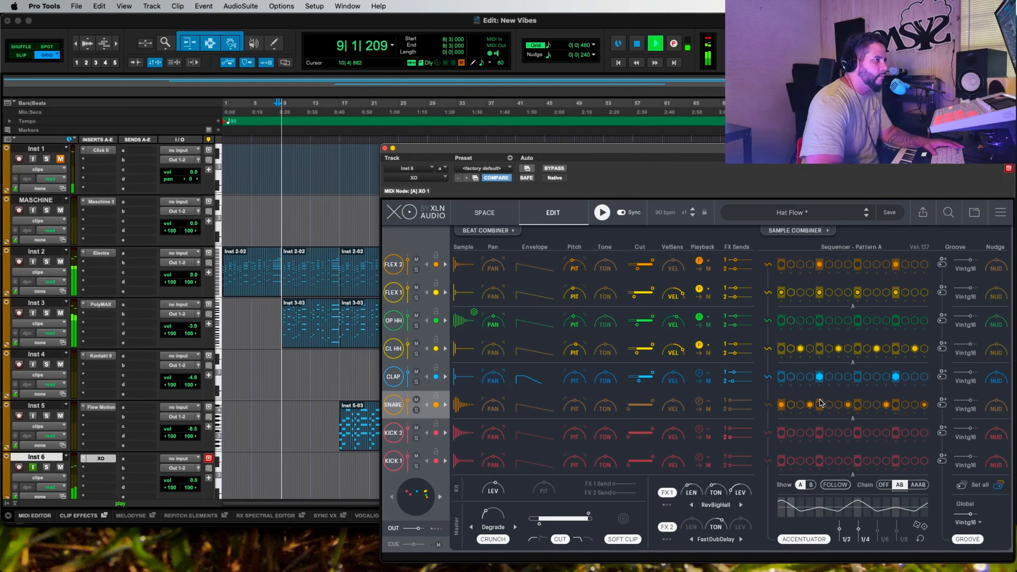
{"action": "left_click", "coordinate": [812, 488]}
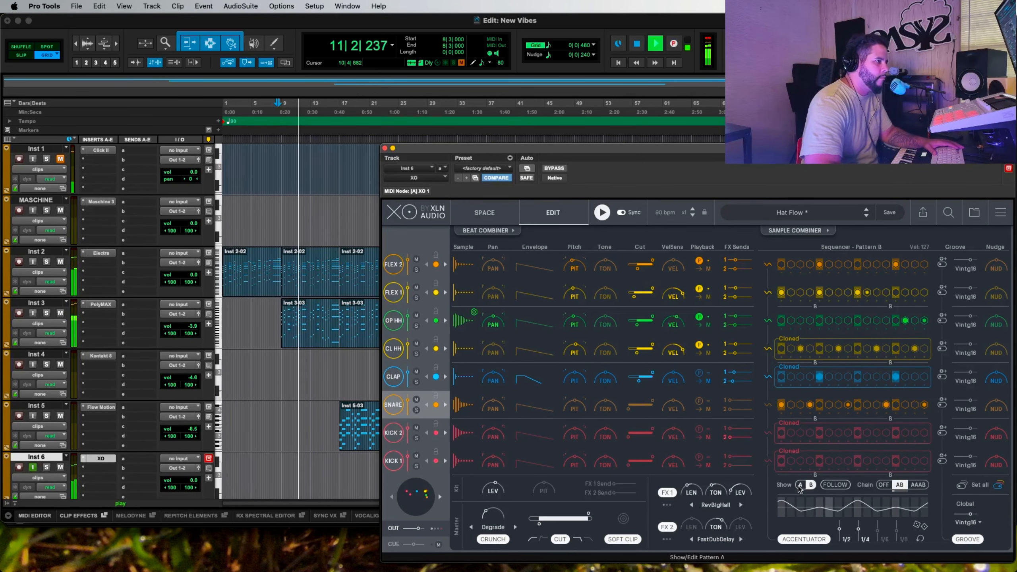
{"action": "left_click", "coordinate": [800, 486]}
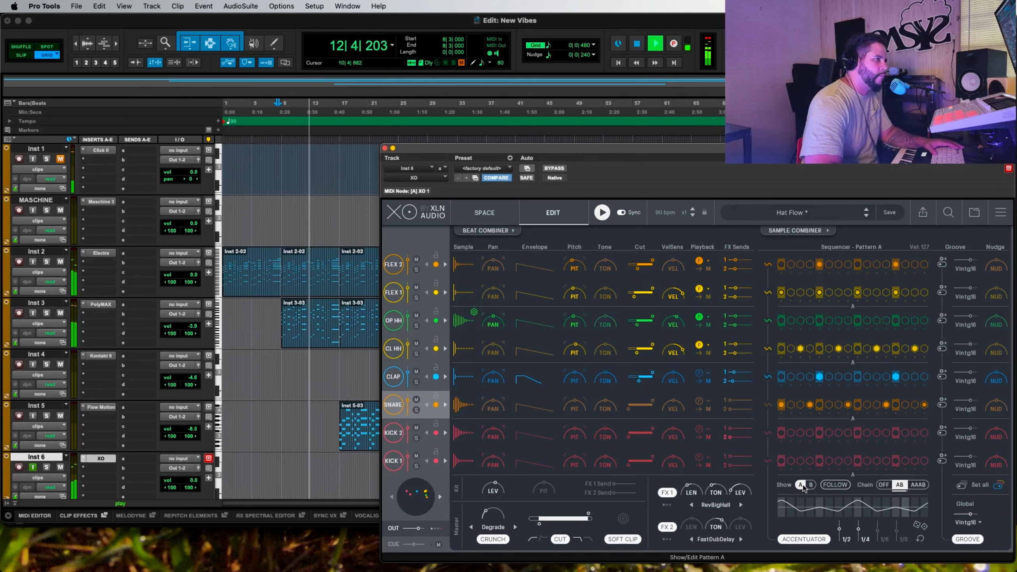
{"action": "key", "text": "space"}
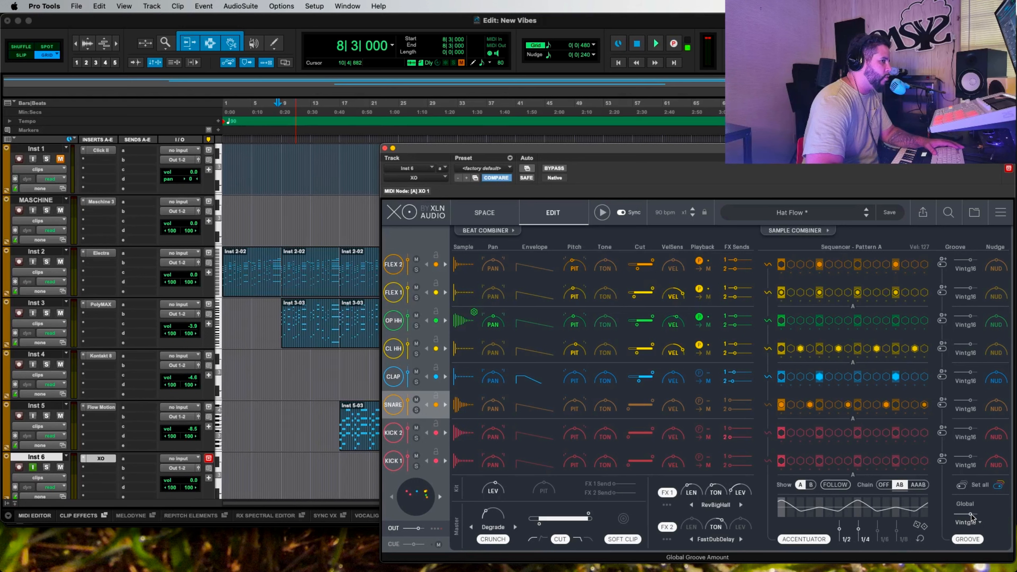
- Audition the beat with XO's global groove amount fully down, and restore the groove to its middle setting
{"action": "key", "text": "space"}
{"action": "left_click_drag", "start_coordinate": [971, 517], "coordinate": [921, 517]}
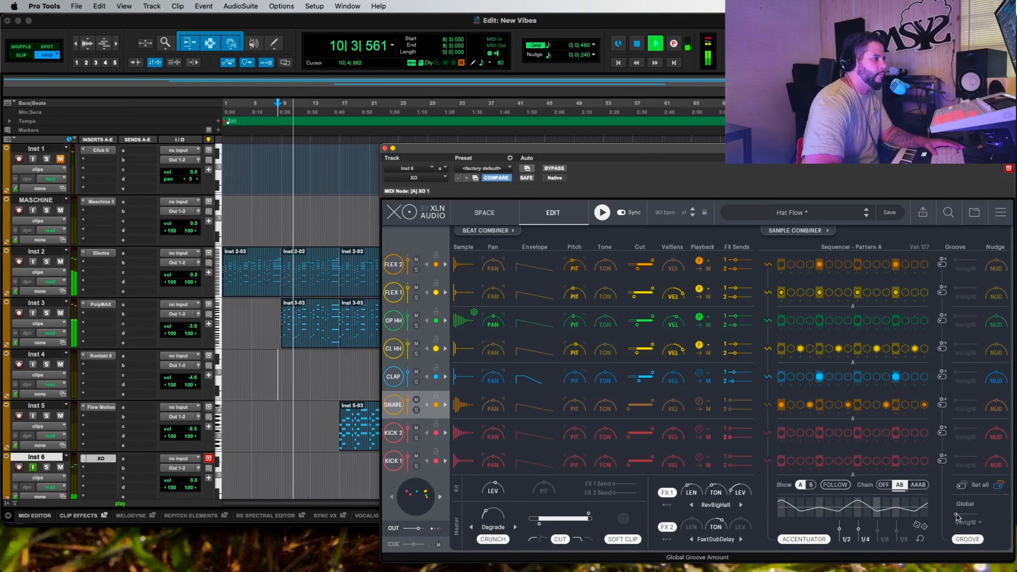
{"action": "key", "text": "space"}
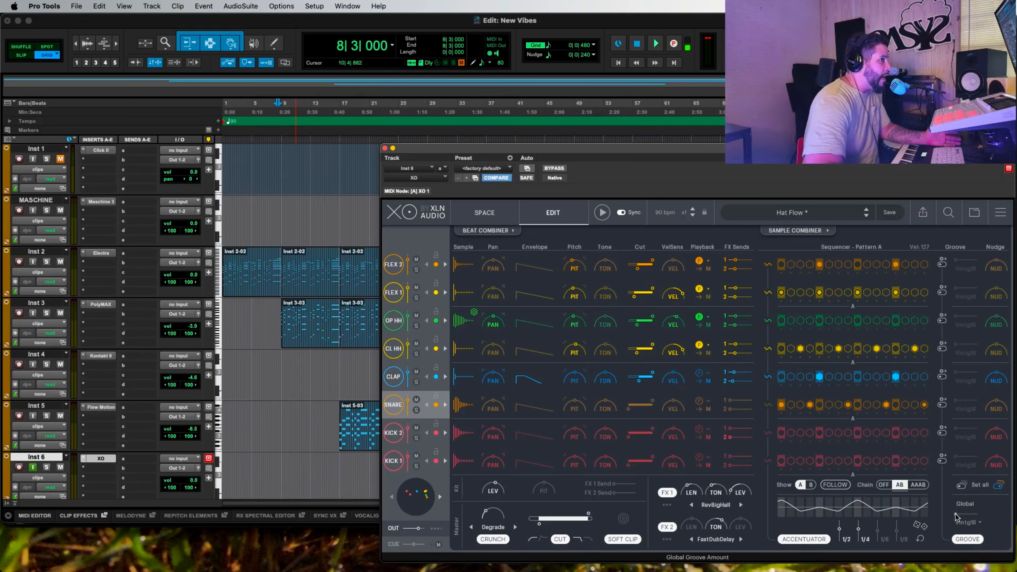
{"action": "key", "text": "space"}
{"action": "left_click_drag", "start_coordinate": [957, 517], "coordinate": [971, 517]}
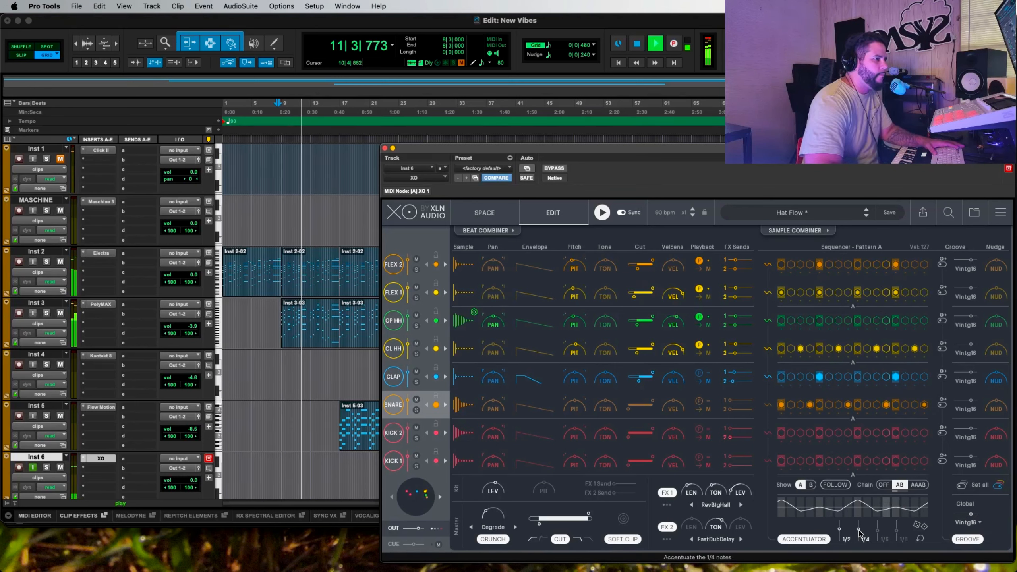
{"action": "key", "text": "space"}
- Adjust the accentuator's 1/4-note accent amount while listening to the beat
{"action": "left_click_drag", "start_coordinate": [858, 531], "coordinate": [869, 530]}
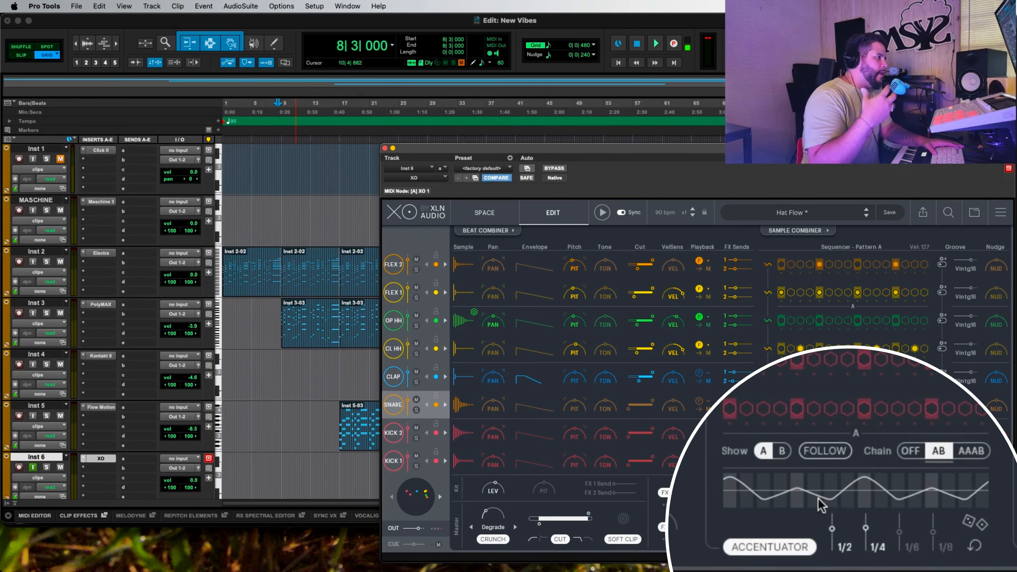
{"action": "key", "text": "space"}
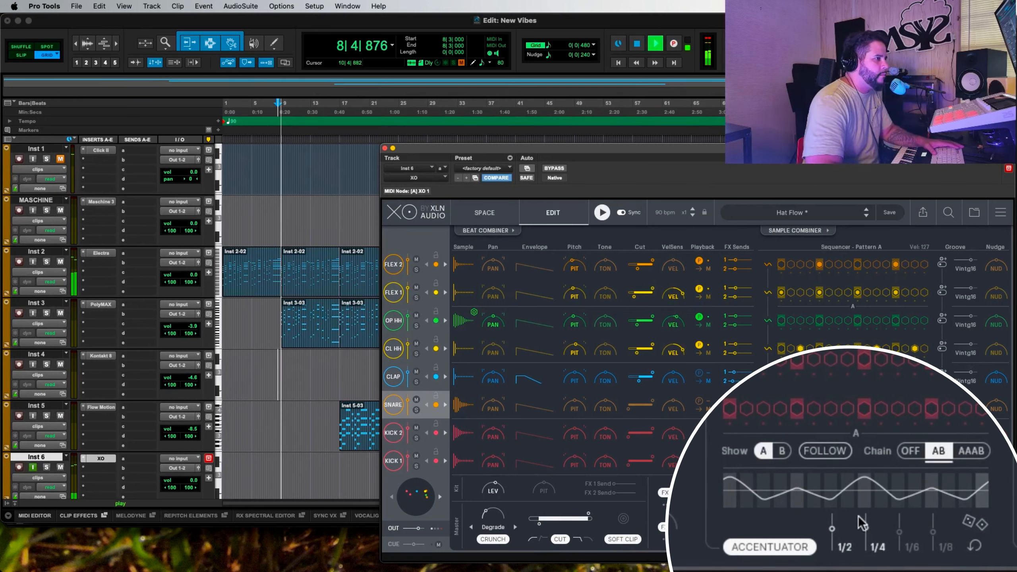
{"action": "left_click_drag", "start_coordinate": [861, 519], "coordinate": [867, 530]}
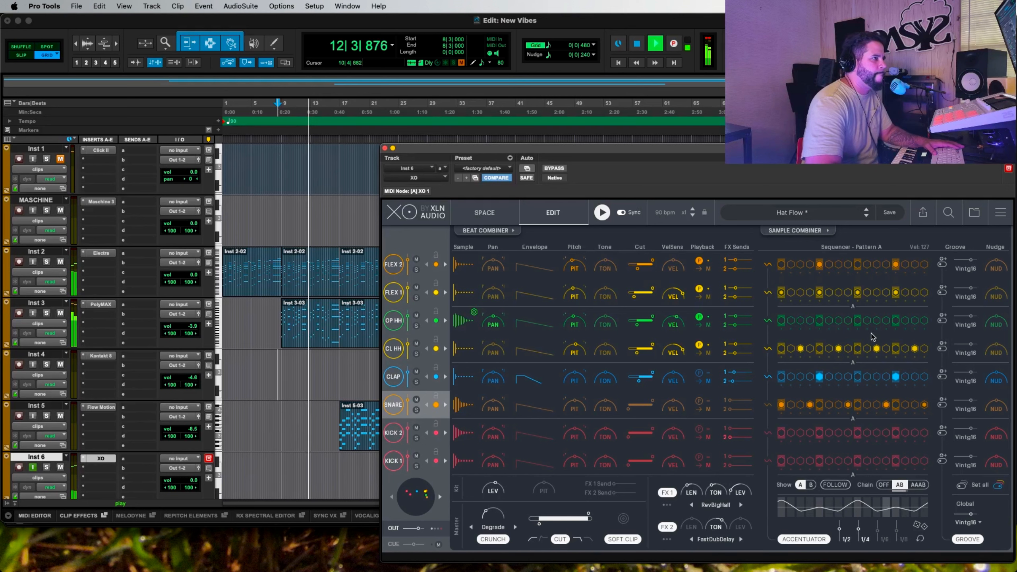
{"action": "key", "text": "space"}
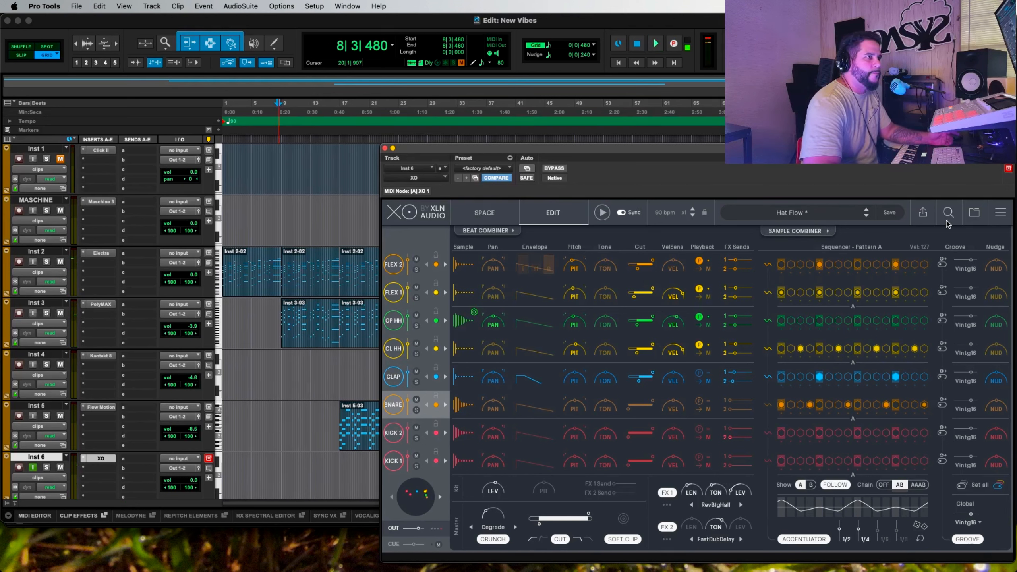
- Create an XO EXPORTS folder inside the New Vibes session folder and set it as XO's WAV and MIDI export folder
{"action": "left_click", "coordinate": [923, 216]}
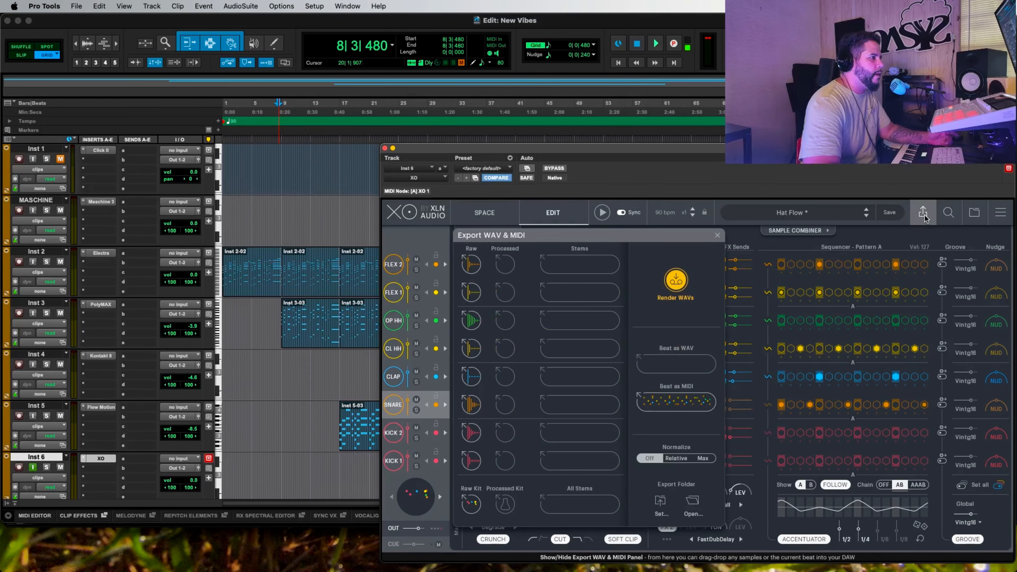
{"action": "left_click", "coordinate": [661, 503]}
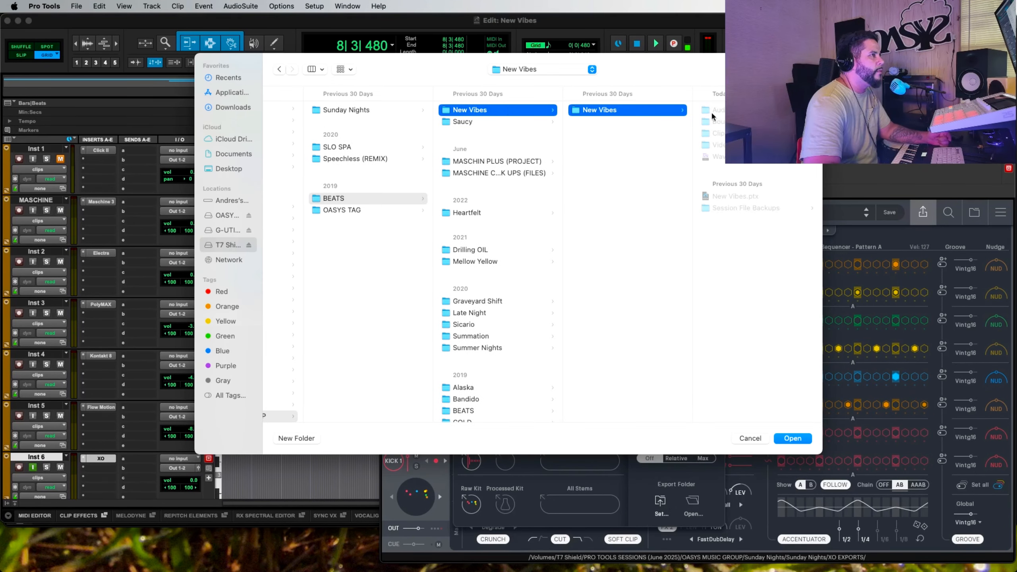
{"action": "left_click", "coordinate": [296, 438]}
{"action": "type", "text": "XO EXPORTS"}
{"action": "left_click", "coordinate": [563, 276]}
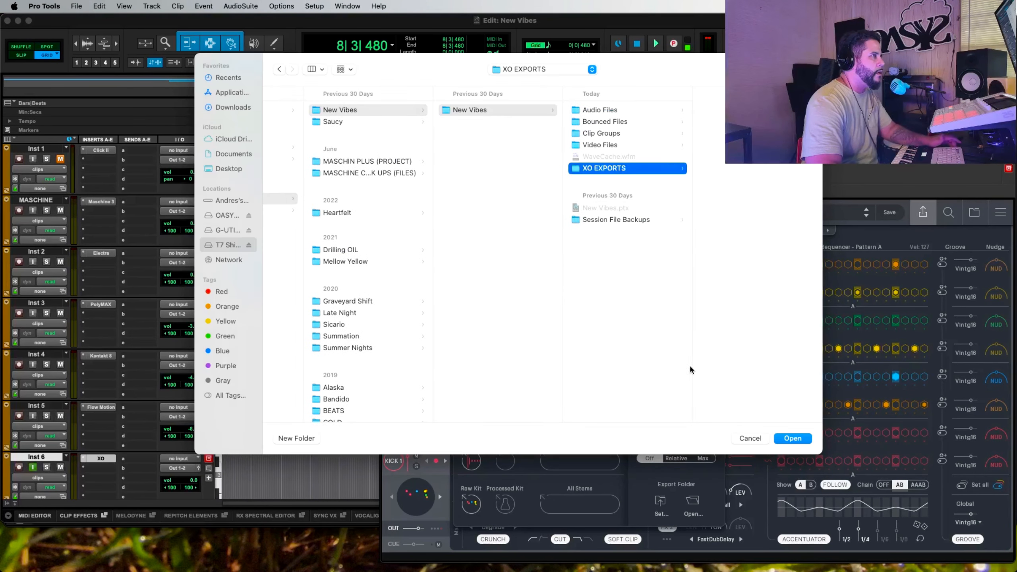
{"action": "left_click", "coordinate": [793, 438]}
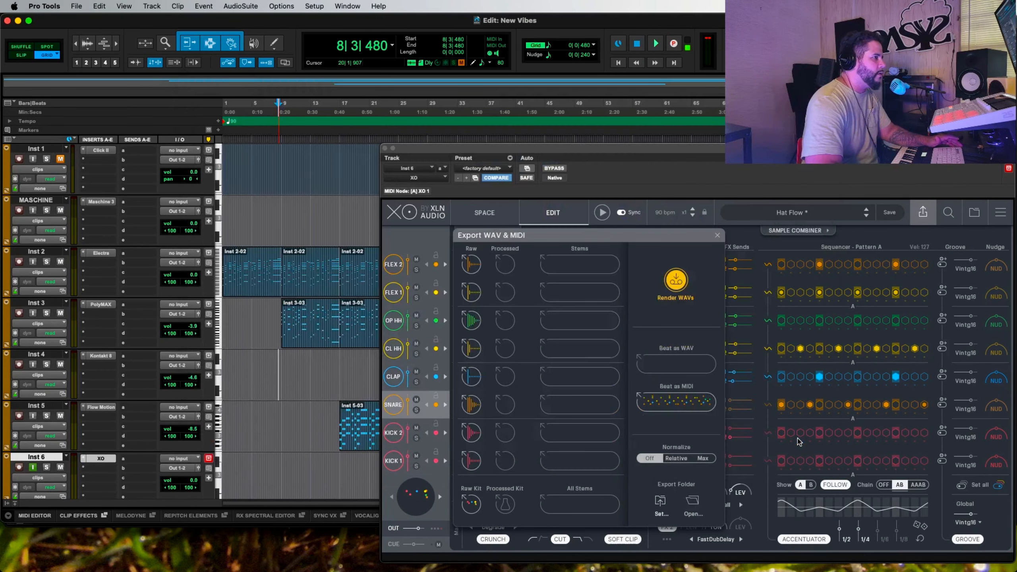
- Render the XO beat to WAV files and place the full-beat WAV on Audio 6 at bar 13
{"action": "left_click", "coordinate": [678, 282]}
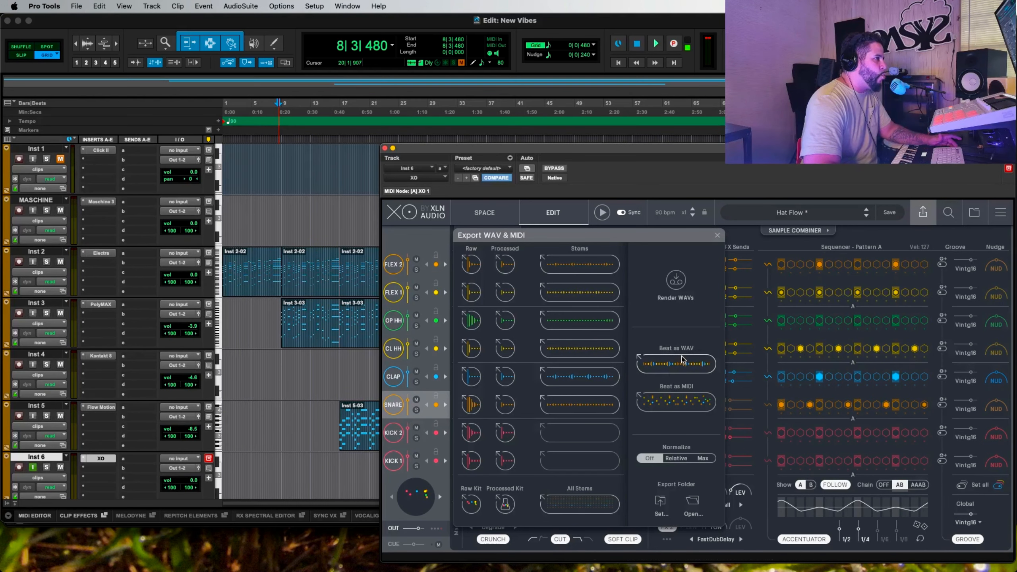
{"action": "left_click_drag", "start_coordinate": [674, 369], "coordinate": [327, 330]}
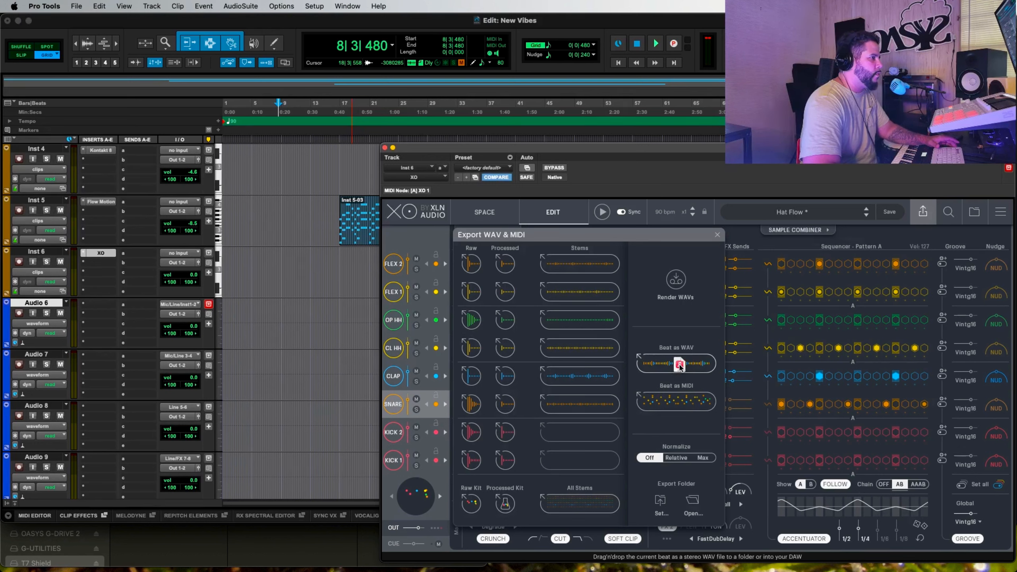
{"action": "mouse_move", "coordinate": [317, 335]}
{"action": "left_mouse_down"}
{"action": "mouse_move", "coordinate": [255, 337]}
{"action": "mouse_move", "coordinate": [302, 335]}
{"action": "left_mouse_up"}
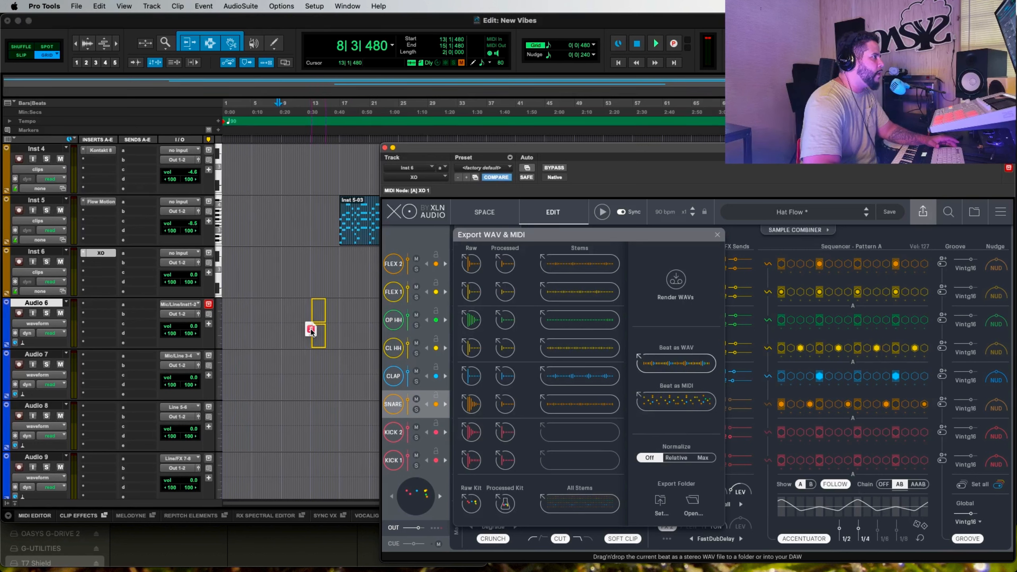
{"action": "left_click_drag", "start_coordinate": [310, 329], "coordinate": [311, 329]}
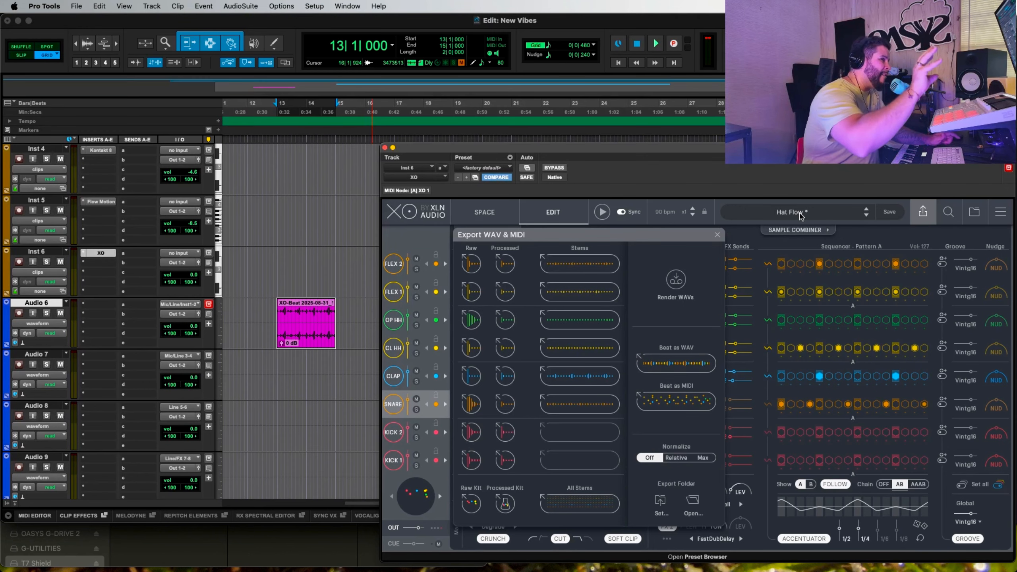
- Close the export window and save the current XO beat as a preset named "Shaker & Clap"
{"action": "left_click", "coordinate": [868, 218]}
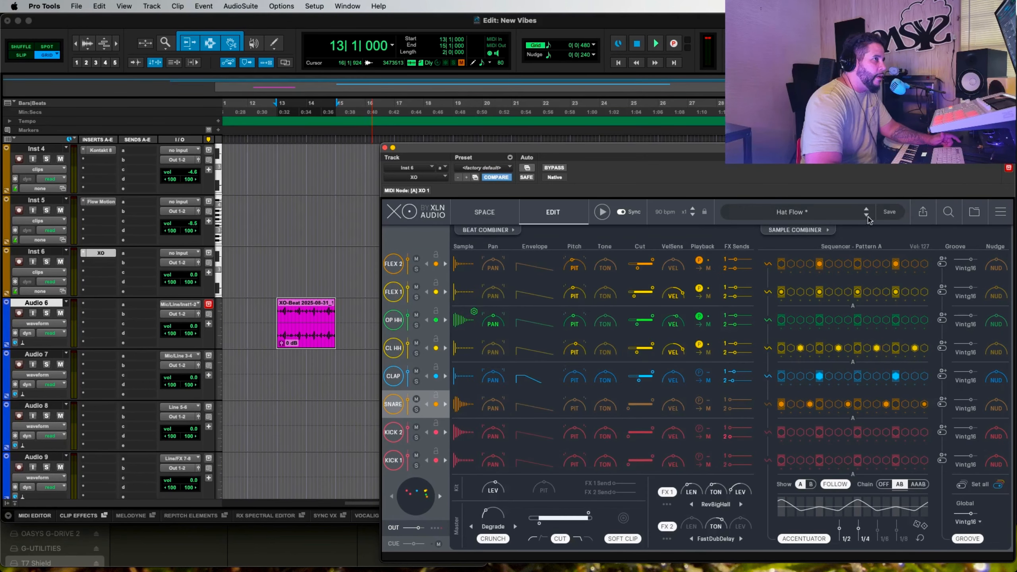
{"action": "left_click", "coordinate": [889, 212]}
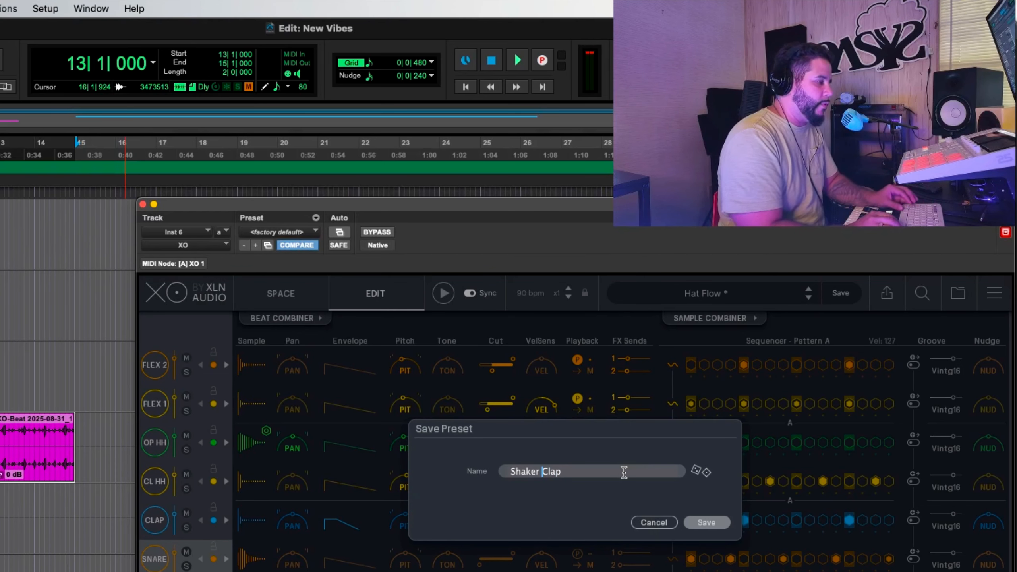
{"action": "type", "text": "&"}
{"action": "left_click", "coordinate": [624, 472]}
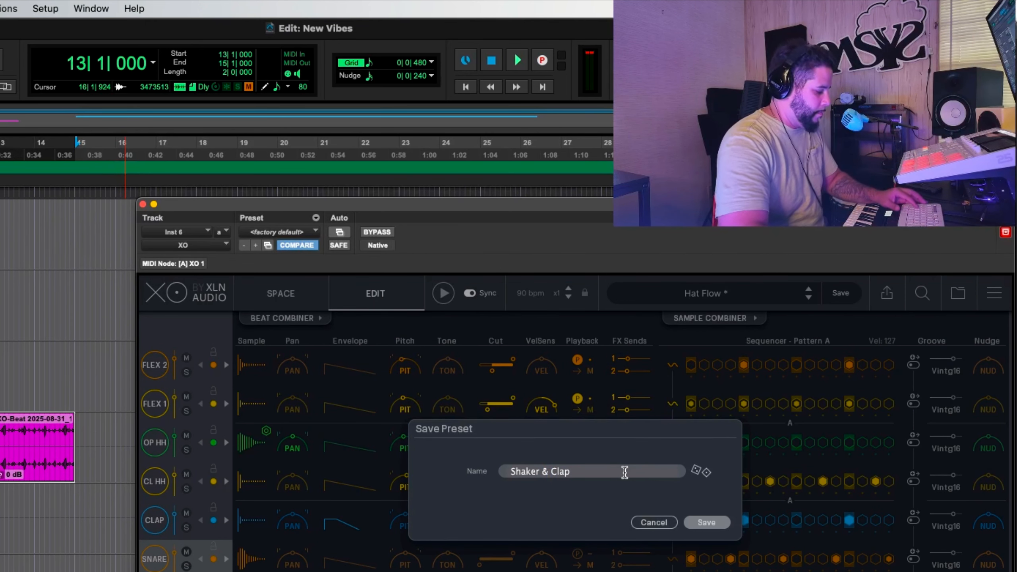
{"action": "left_click", "coordinate": [714, 525]}
- Add the Shaker & Clap preset to the PERCUSSION LOOPS user playlist and show that playlist
{"action": "left_click", "coordinate": [709, 293]}
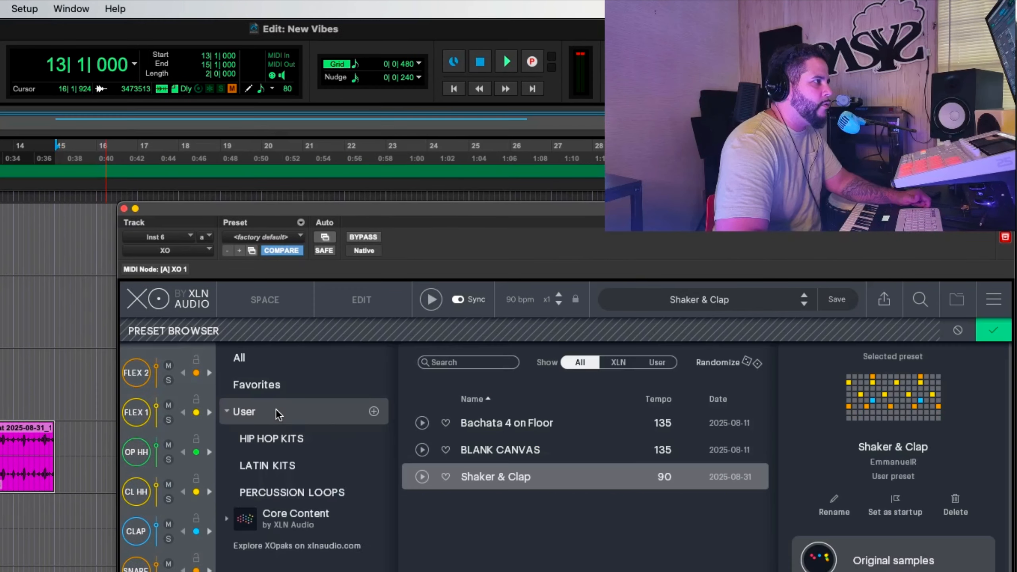
{"action": "left_click", "coordinate": [279, 413]}
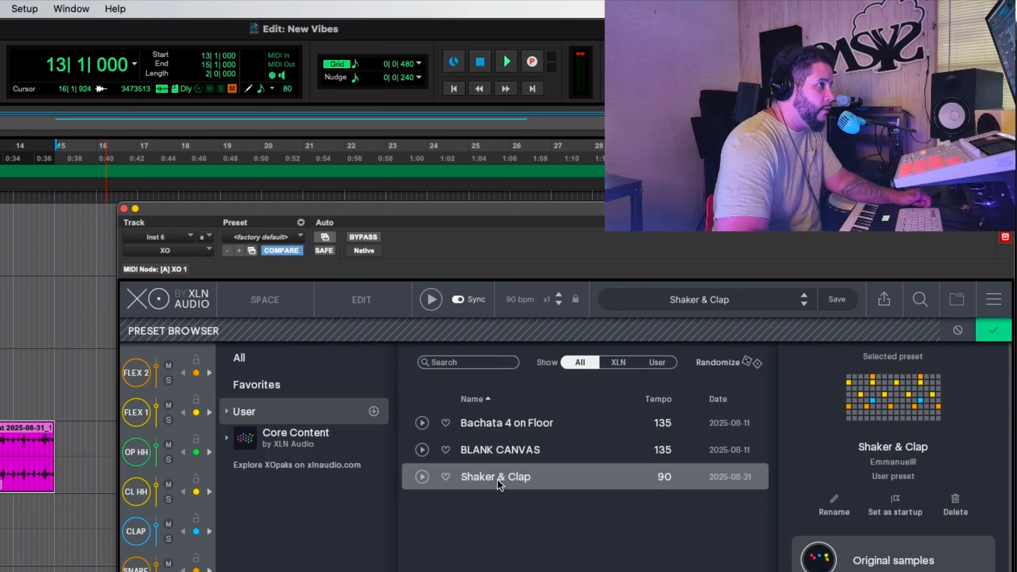
{"action": "right_click", "coordinate": [564, 479]}
{"action": "mouse_move", "coordinate": [594, 491]}
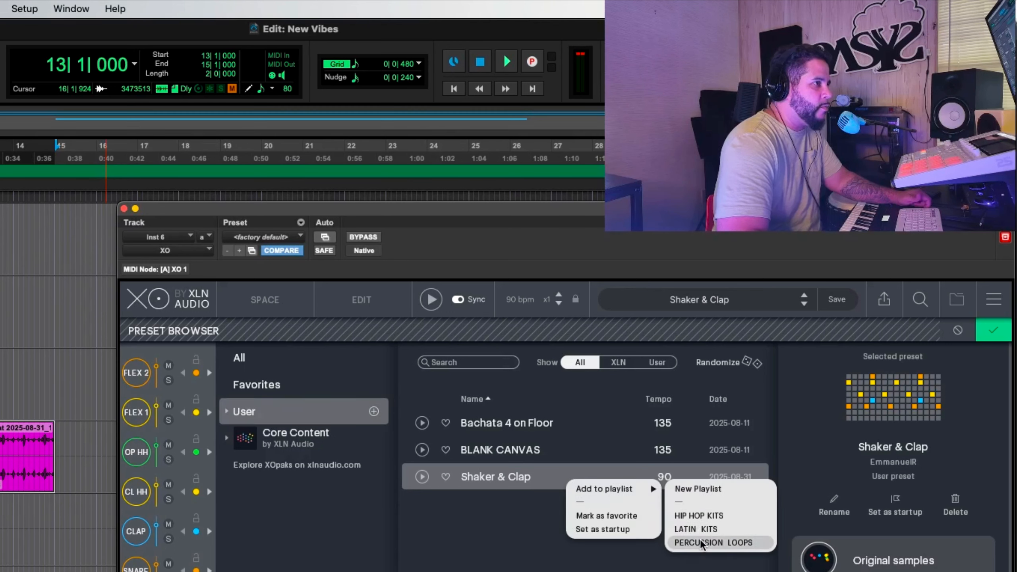
{"action": "left_click", "coordinate": [701, 543]}
{"action": "left_click", "coordinate": [226, 413]}
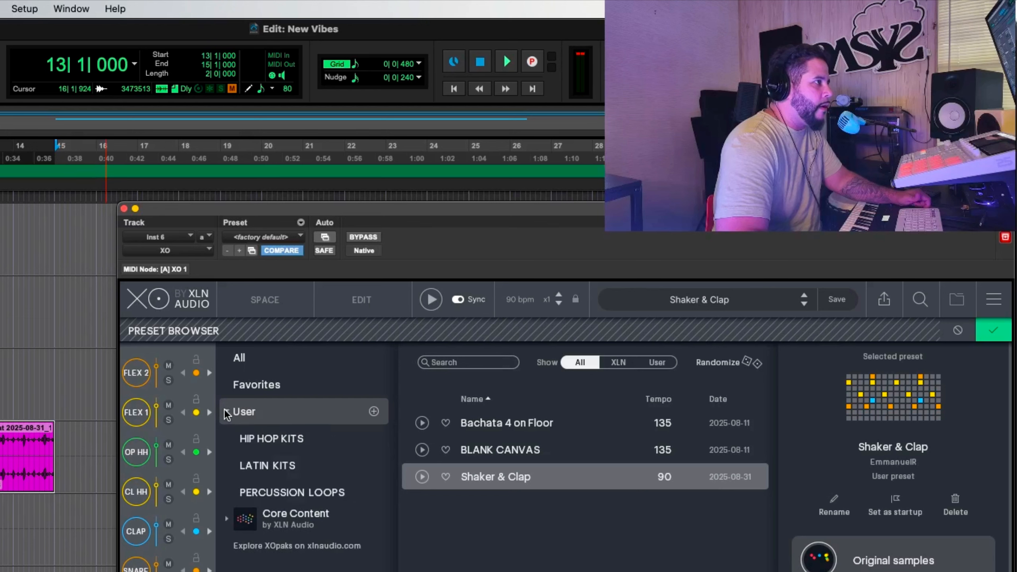
{"action": "left_click", "coordinate": [281, 492]}
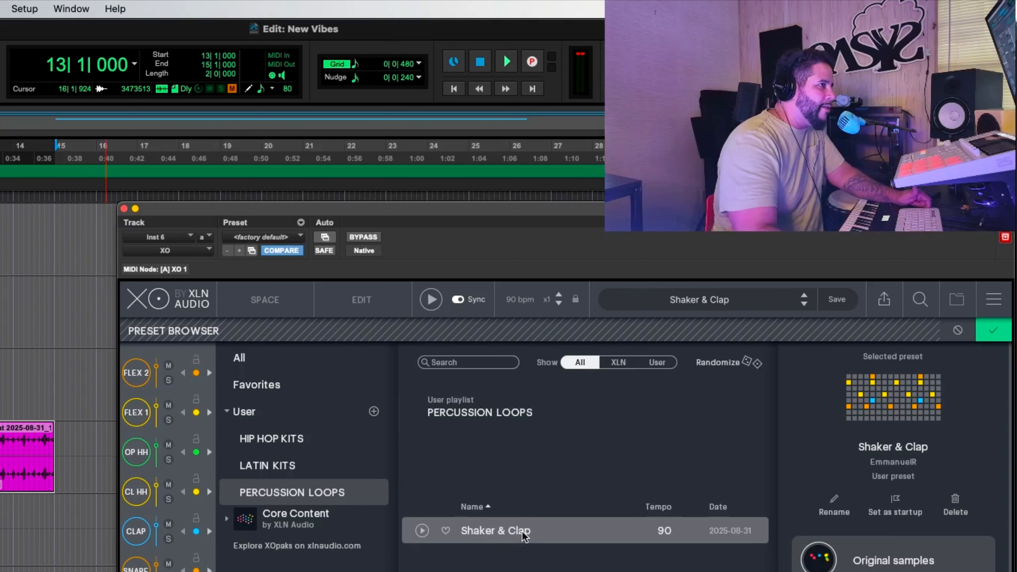
{"action": "left_click", "coordinate": [687, 298]}
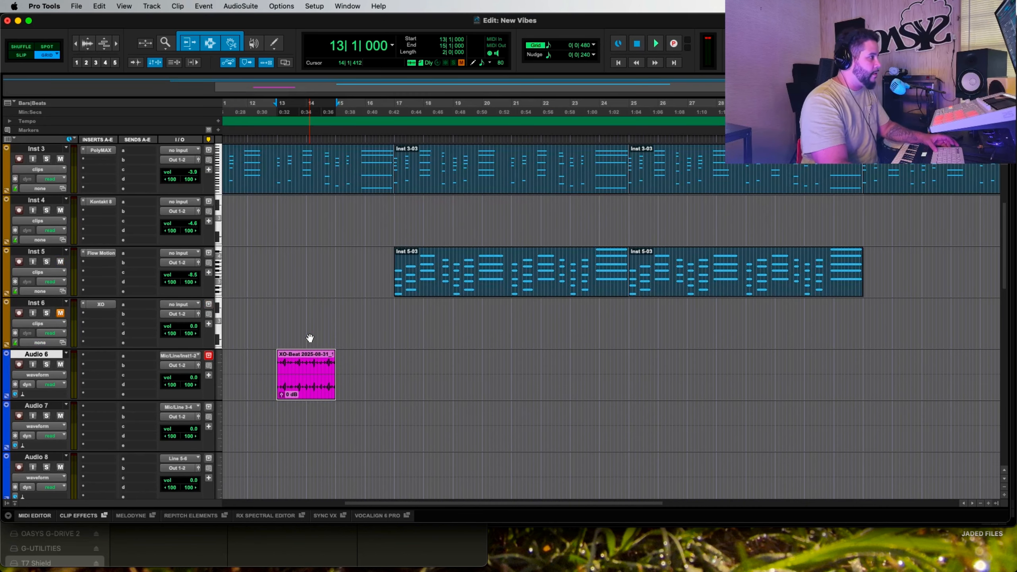
- Move the XO beat clip on Audio 6 to bar 9, repeat it up to bar 17, and consolidate the four clips into one
{"action": "key", "text": "super+bracketleft"}
{"action": "left_click_drag", "start_coordinate": [416, 391], "coordinate": [357, 387]}
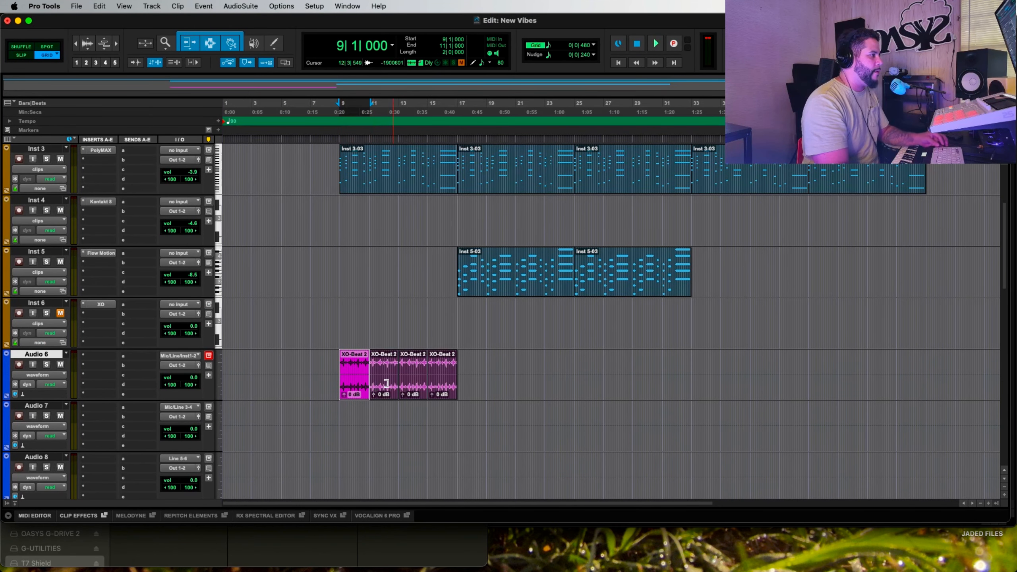
{"action": "left_click", "coordinate": [443, 394], "text": "shift"}
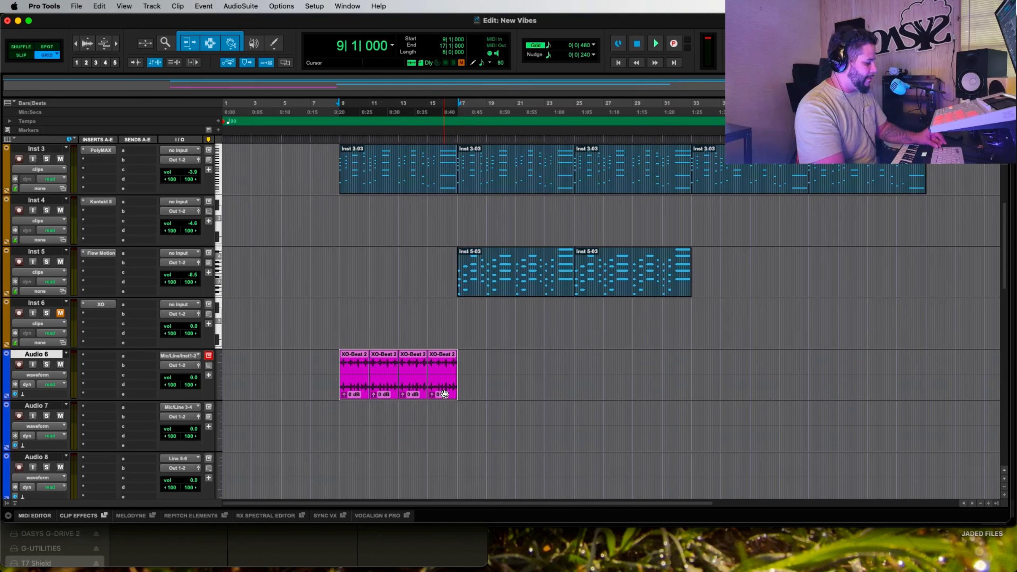
{"action": "key", "text": "alt+shift+3"}
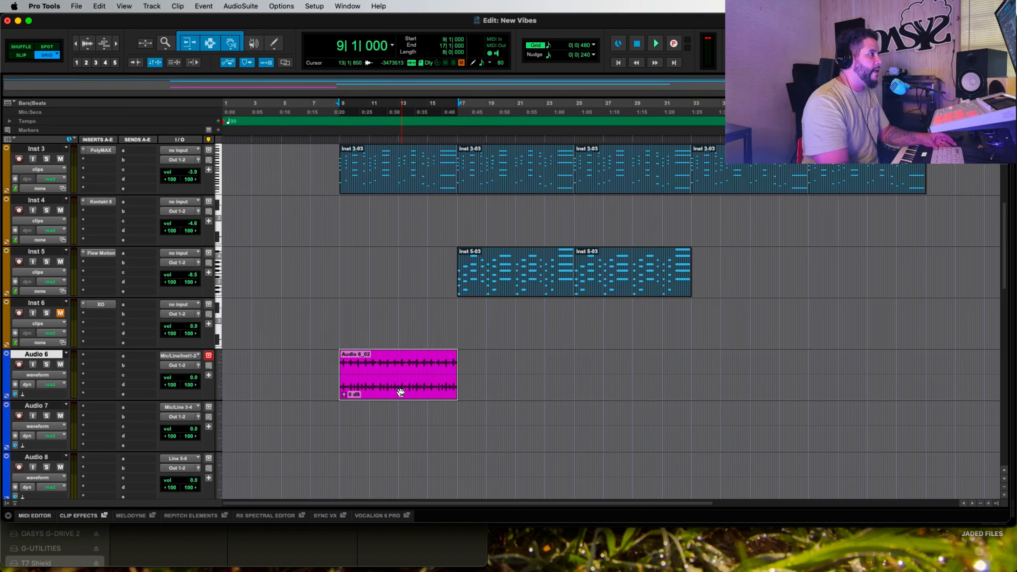
- Duplicate the consolidated Audio 6 clip to bars 17 and 25, and place another copy at bar 41
{"action": "key", "text": "super+d"}
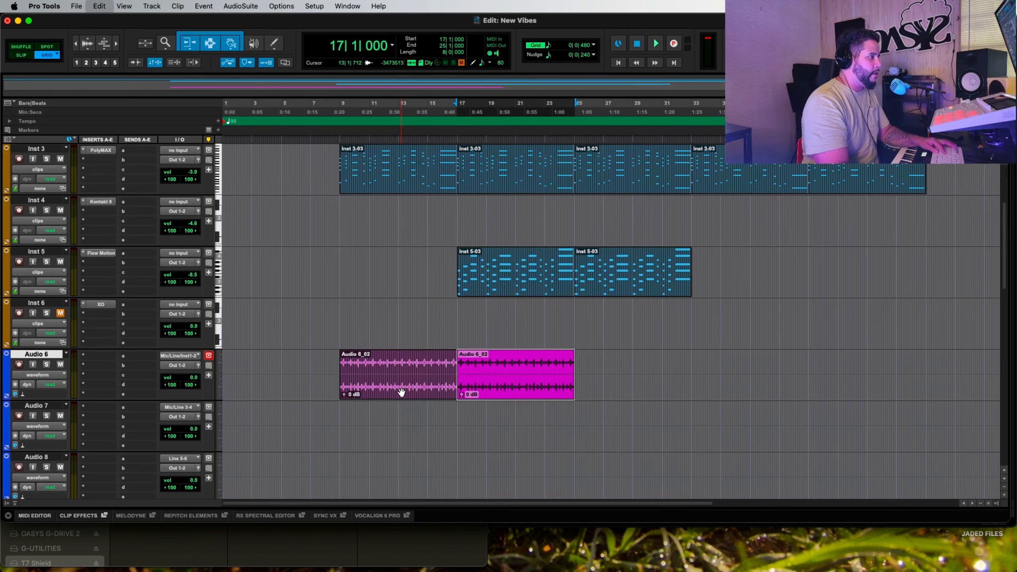
{"action": "key", "text": "super+d"}
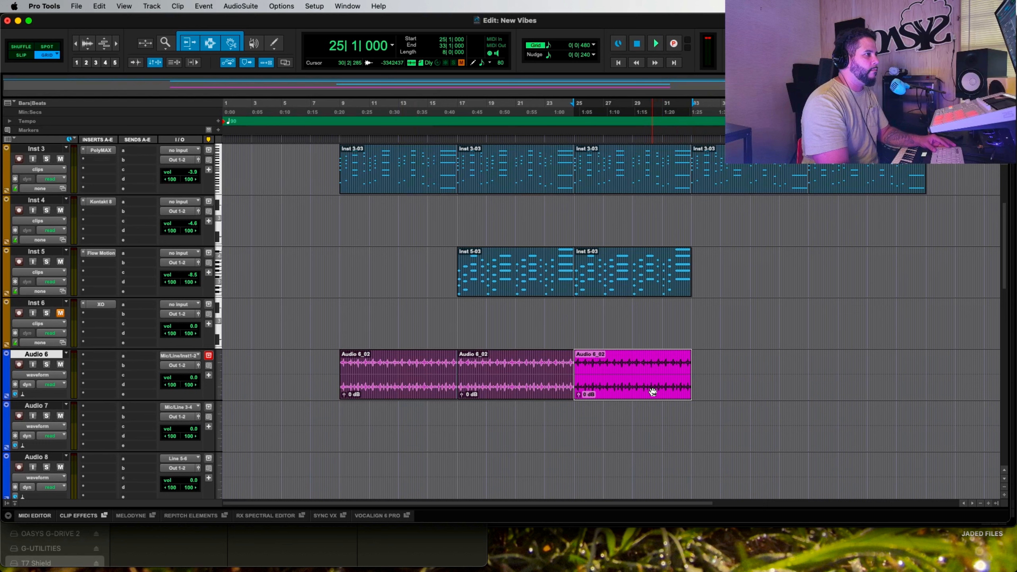
{"action": "left_click_drag", "start_coordinate": [641, 388], "coordinate": [867, 399]}
{"action": "left_click", "coordinate": [479, 320]}
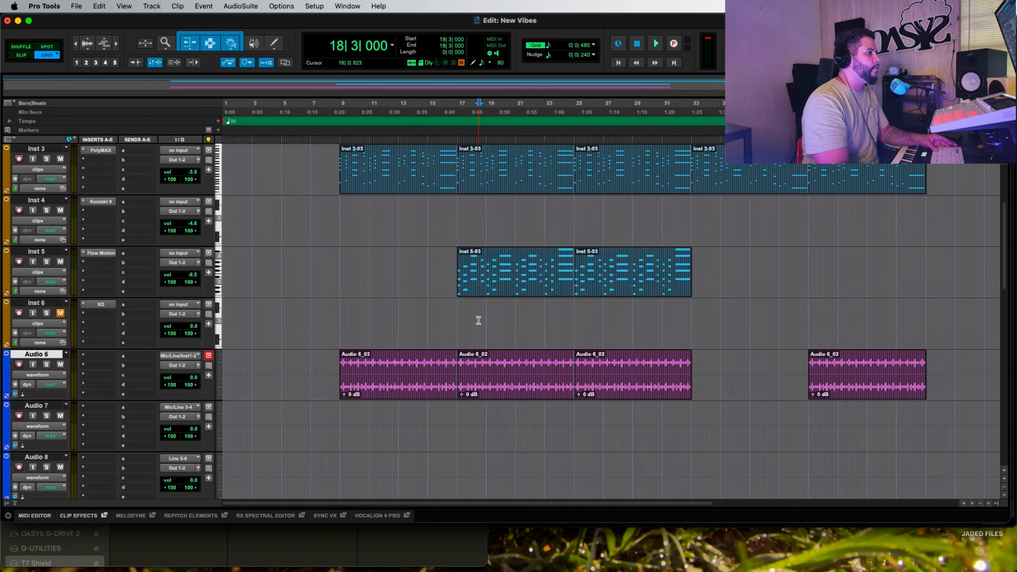
- Select bars 1 to 33 on Inst 2, Inst 3, Inst 5 and Audio 6, and duplicate the whole section starting at bar 33
{"action": "key", "text": "r"}
{"action": "scroll", "coordinate": [478, 321], "scroll_direction": "up", "scroll_amount": 3}
{"action": "scroll", "coordinate": [479, 321], "scroll_direction": "down", "scroll_amount": 1}
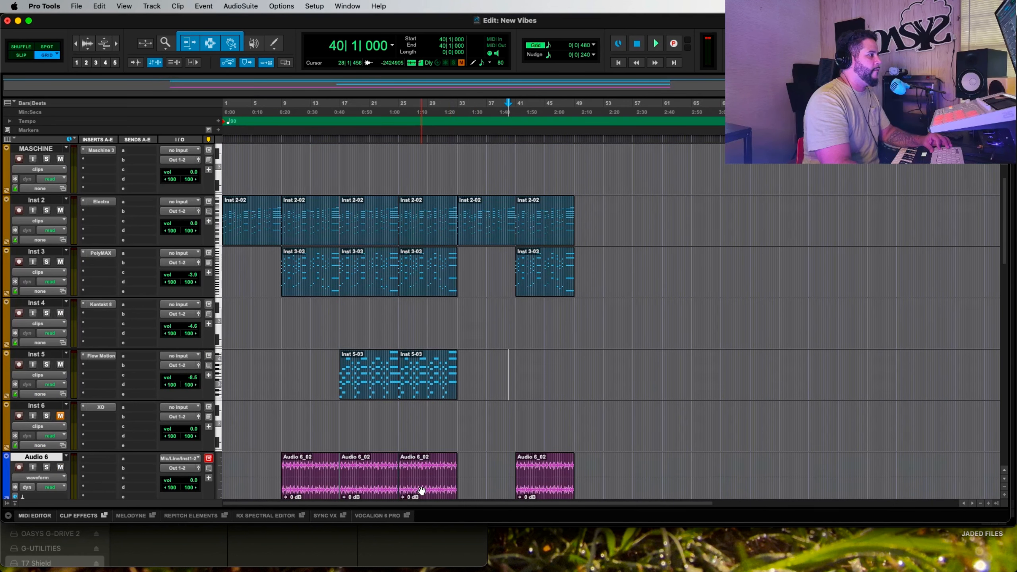
{"action": "left_click", "coordinate": [421, 490]}
{"action": "left_click", "coordinate": [261, 237], "text": "shift"}
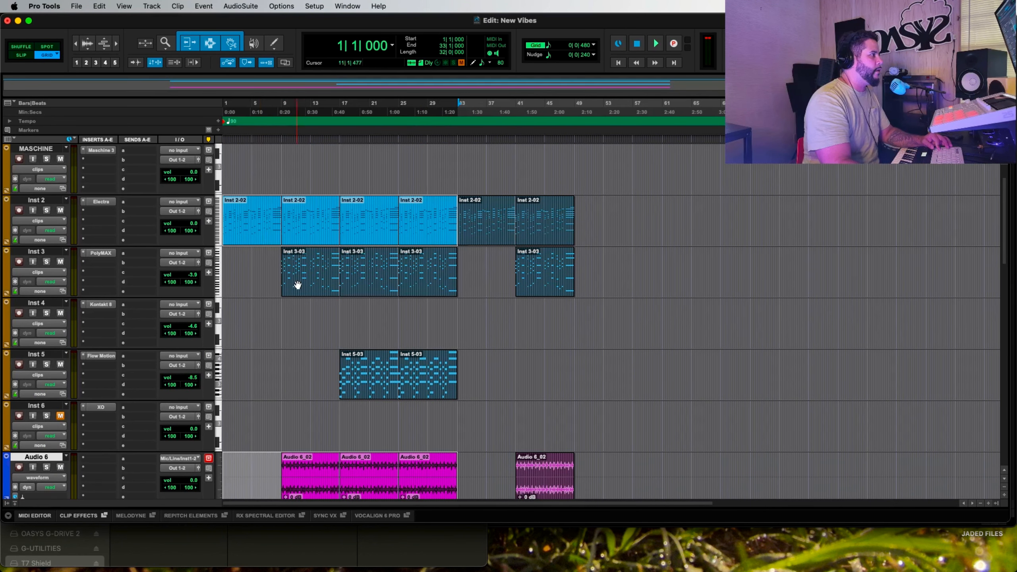
{"action": "left_click", "coordinate": [296, 284], "text": "shift"}
{"action": "left_click", "coordinate": [361, 390], "text": "shift"}
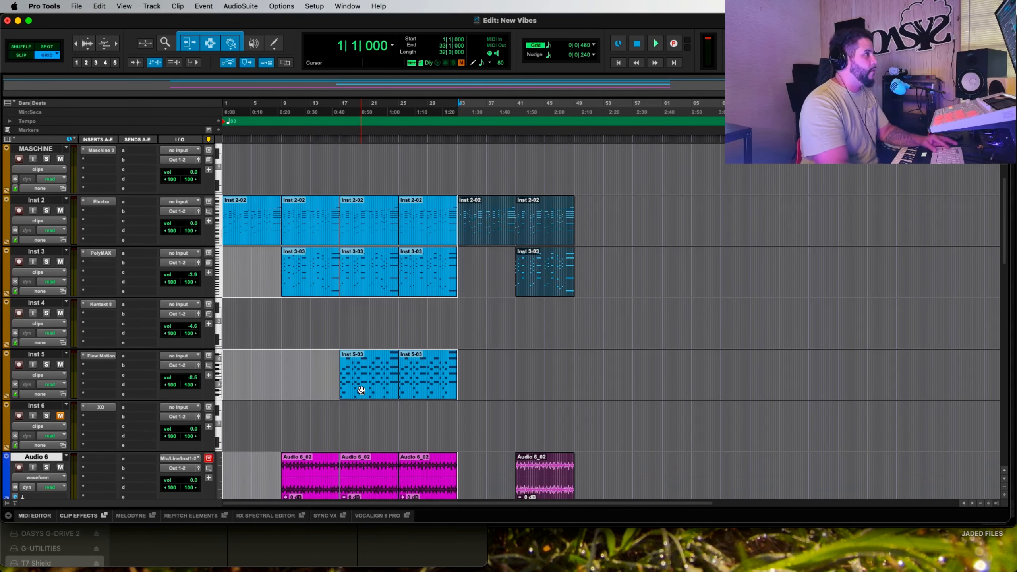
{"action": "key", "text": "super+d"}
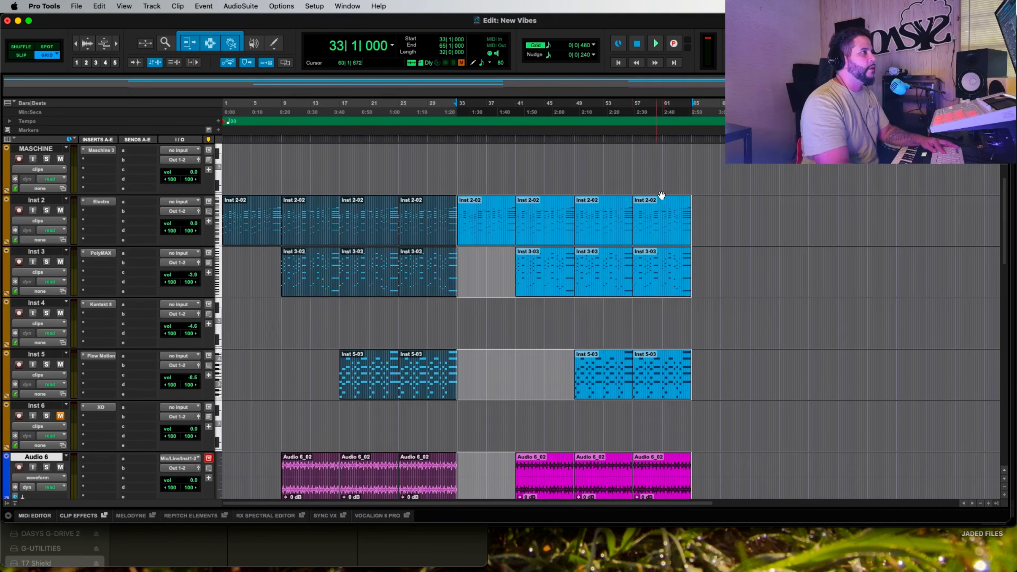
{"action": "left_click", "coordinate": [691, 158]}
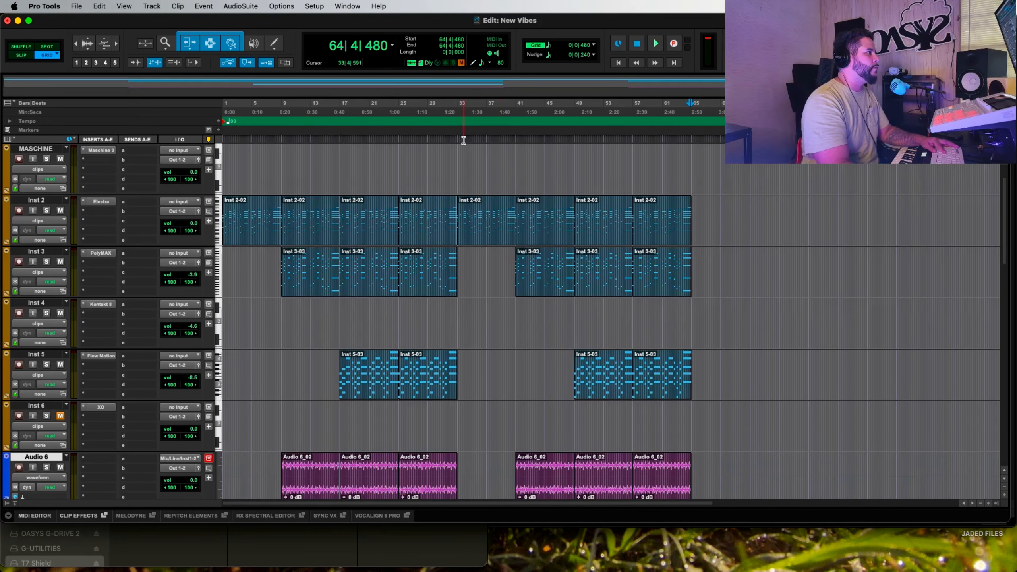
- Go through the arrangement's eight-bar sections one by one along the Inst 2 clips, from bar 1 to bar 57
{"action": "left_click", "coordinate": [426, 170]}
{"action": "left_click", "coordinate": [259, 238]}
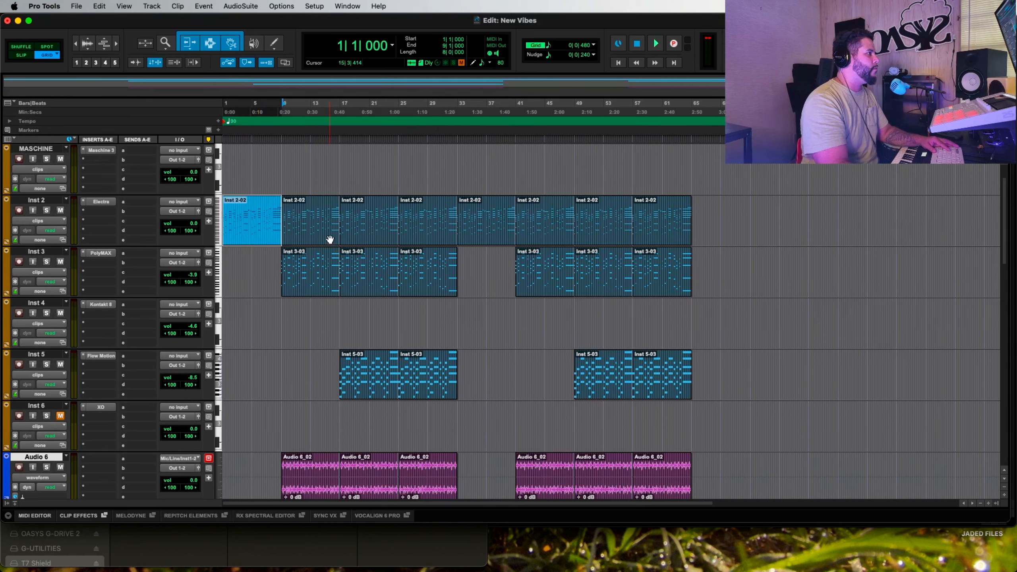
{"action": "left_click", "coordinate": [312, 239]}
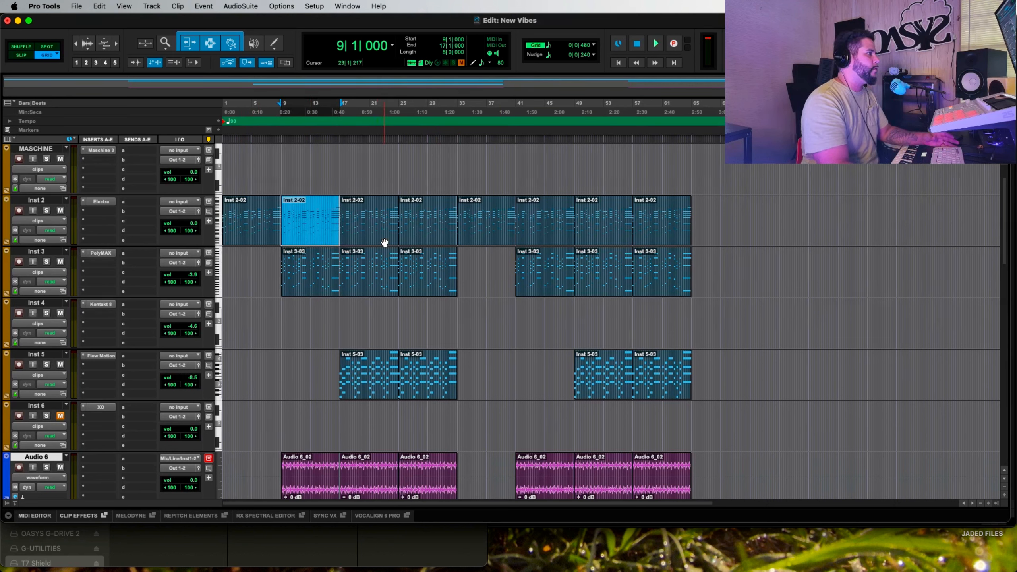
{"action": "left_click", "coordinate": [383, 241]}
{"action": "left_click", "coordinate": [306, 236]}
{"action": "left_click", "coordinate": [366, 235]}
{"action": "left_click", "coordinate": [426, 238]}
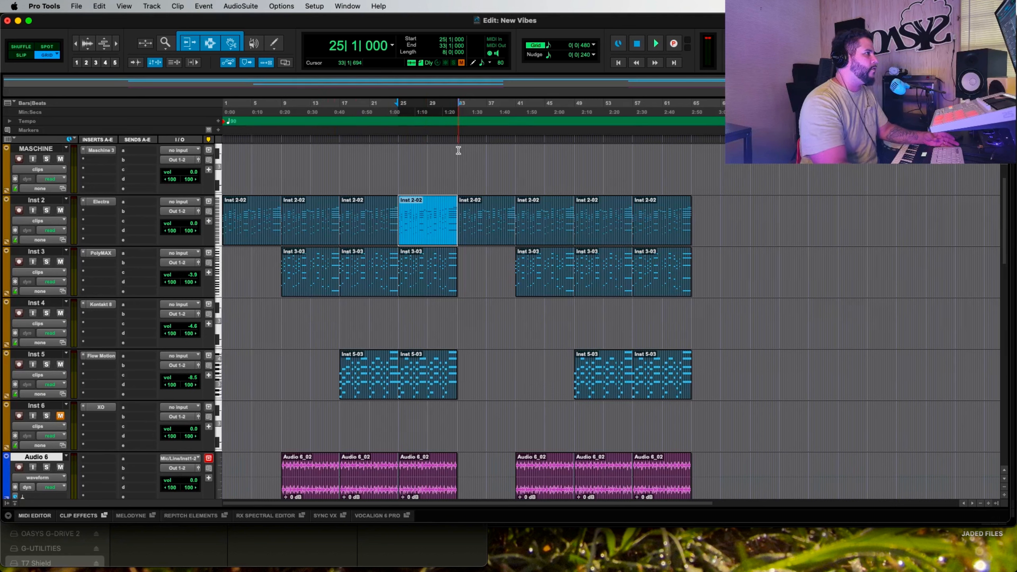
{"action": "left_click_drag", "start_coordinate": [459, 150], "coordinate": [399, 429]}
{"action": "left_click", "coordinate": [485, 419]}
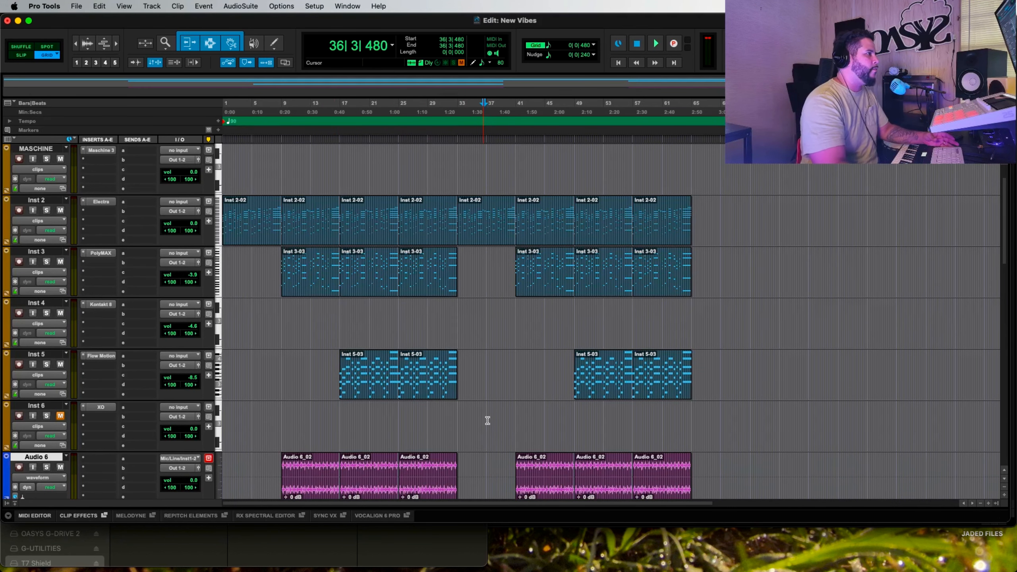
{"action": "left_click", "coordinate": [490, 242]}
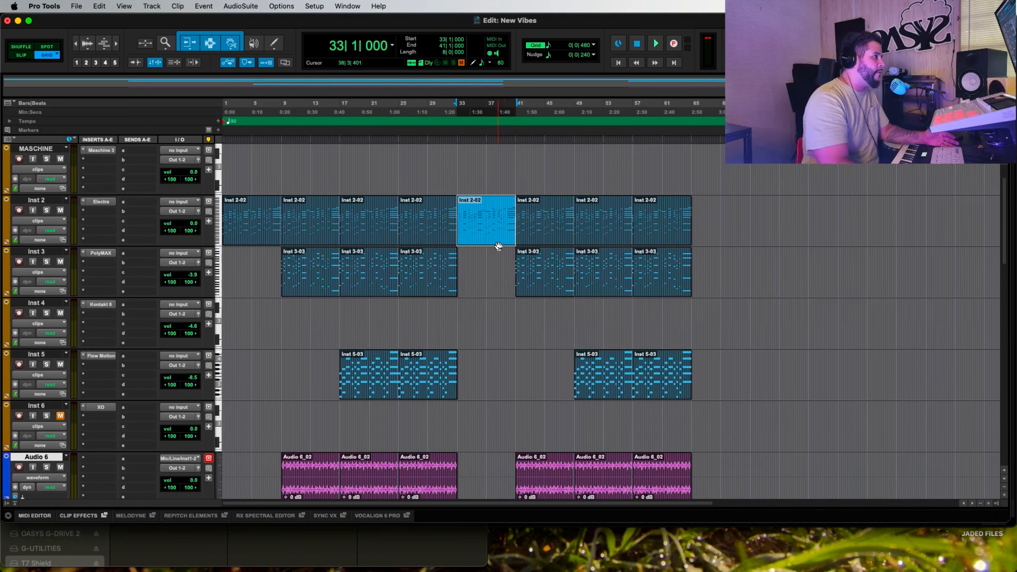
{"action": "left_click", "coordinate": [538, 239]}
{"action": "left_click", "coordinate": [597, 239]}
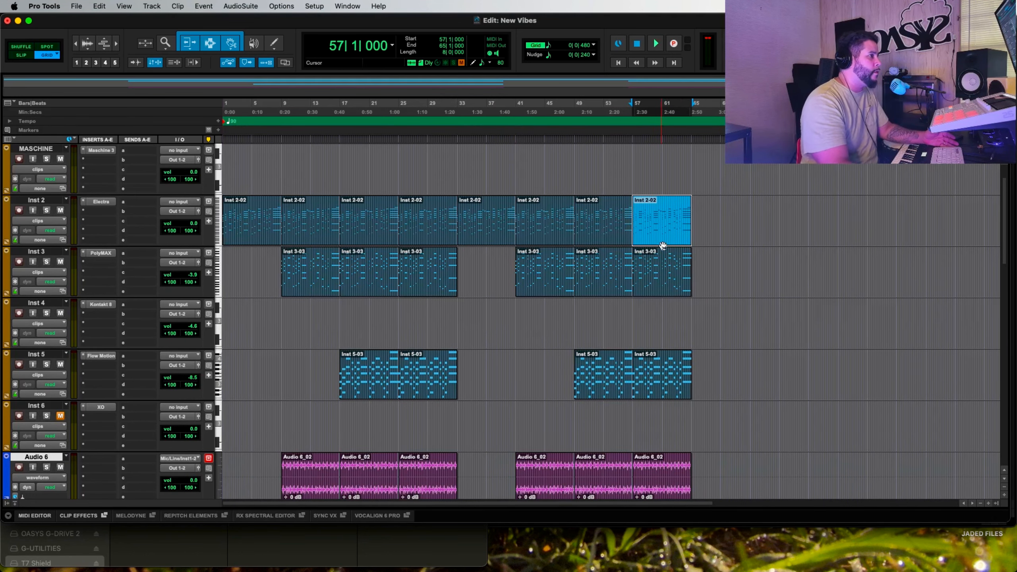
{"action": "left_click", "coordinate": [662, 239]}
- Play the arrangement from the beginning, and again from just before bar 9, where the Audio 6 beat enters
{"action": "scroll", "coordinate": [648, 413], "scroll_direction": "down", "scroll_amount": 6}
{"action": "scroll", "coordinate": [649, 413], "scroll_direction": "up", "scroll_amount": 7}
{"action": "scroll", "coordinate": [649, 414], "scroll_direction": "down", "scroll_amount": 3}
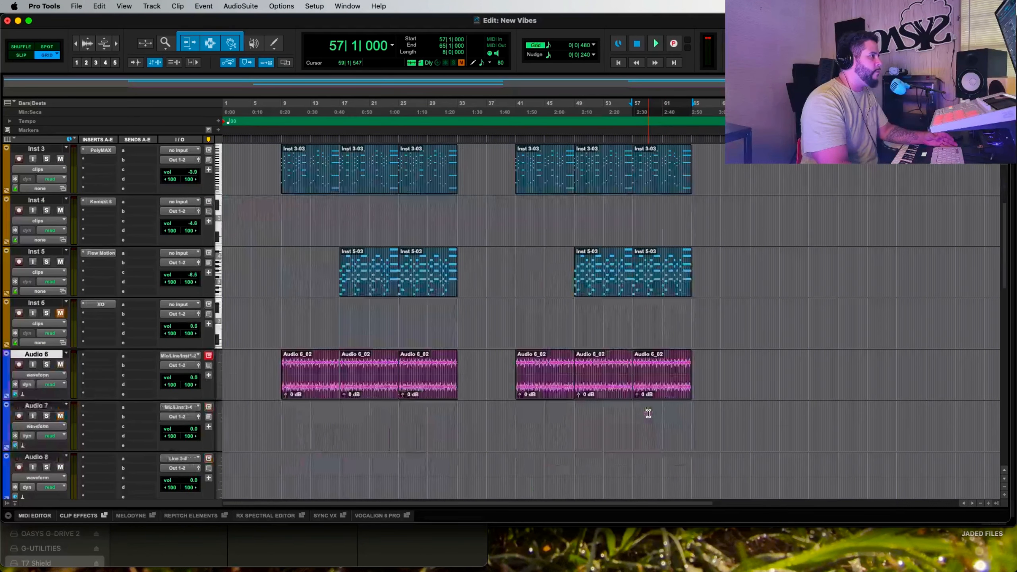
{"action": "scroll", "coordinate": [649, 413], "scroll_direction": "up", "scroll_amount": 1}
{"action": "key", "text": "Return"}
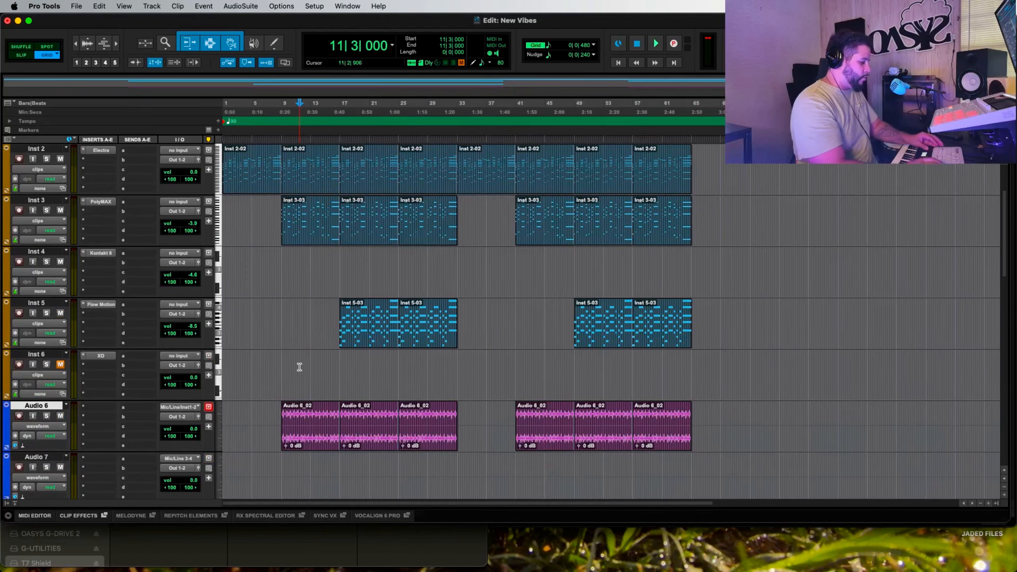
{"action": "key", "text": "space"}
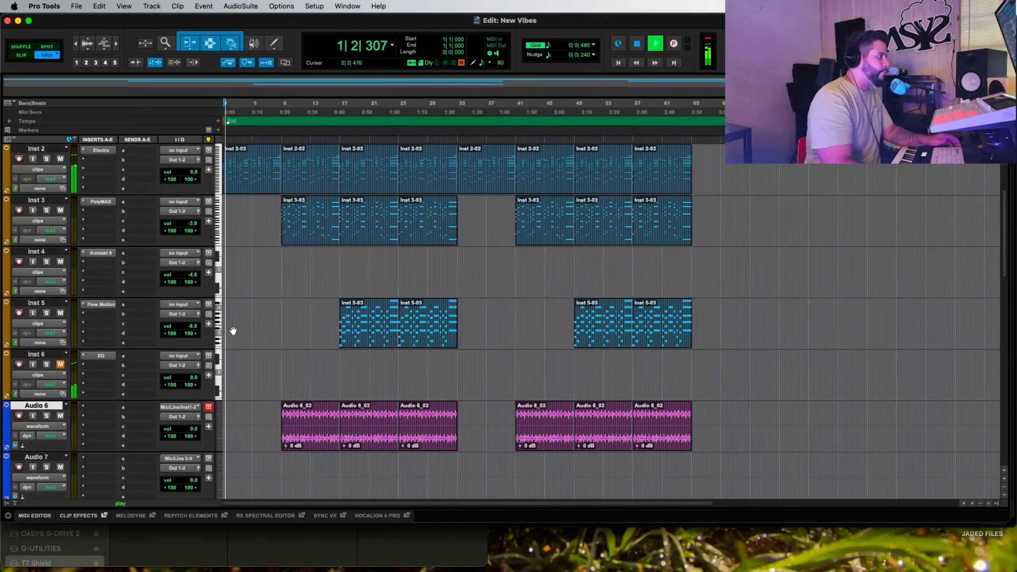
{"action": "key", "text": "space"}
{"action": "left_click", "coordinate": [279, 358]}
{"action": "key", "text": "space"}
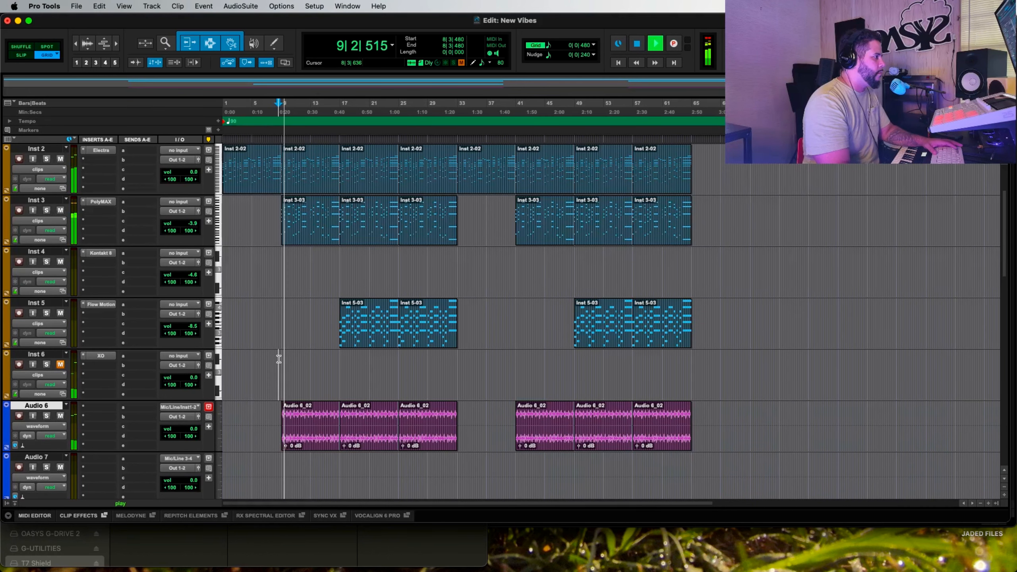
{"action": "key", "text": "space"}
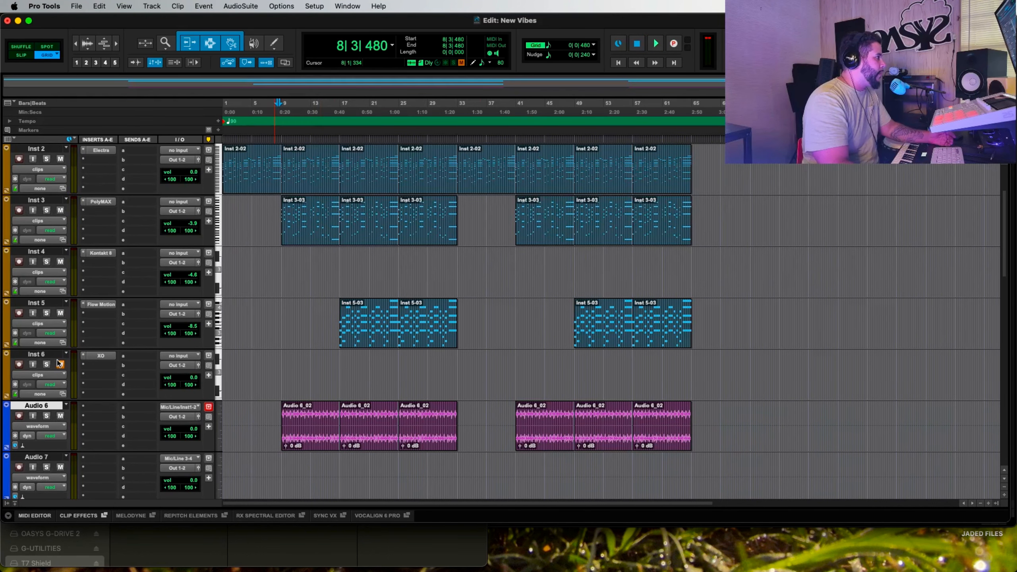
- Open the Maschine 3 plug-in on the MASCHINE track and check the New Vibes KIT's group-level and sound-level settings
{"action": "scroll", "coordinate": [297, 374], "scroll_direction": "up", "scroll_amount": 4}
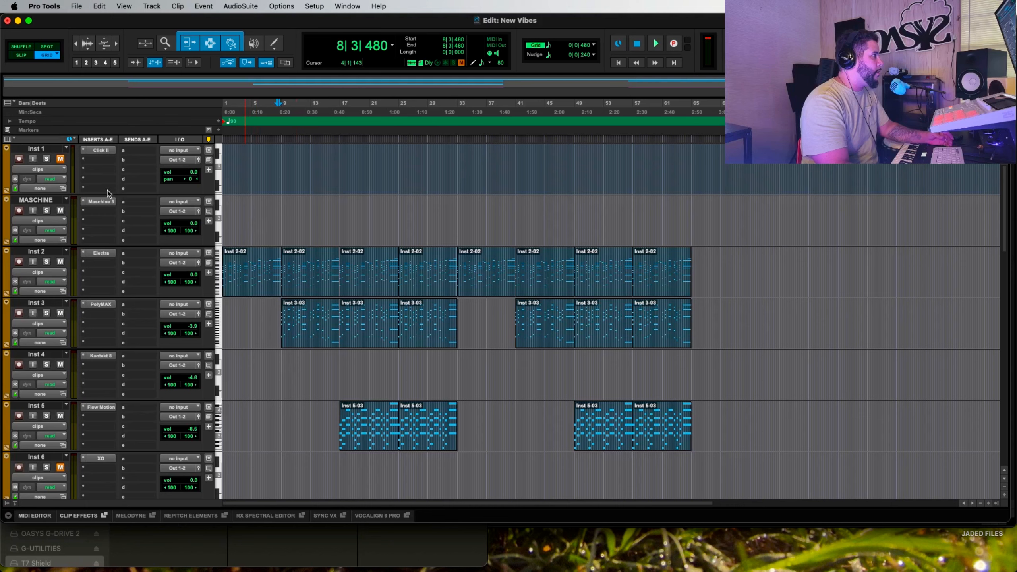
{"action": "left_click", "coordinate": [107, 202]}
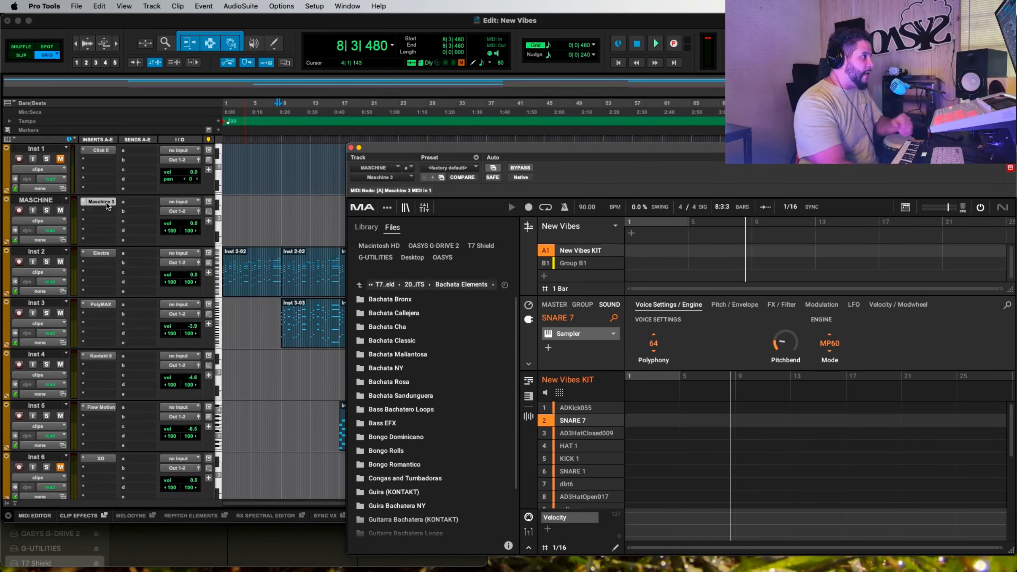
{"action": "left_click", "coordinate": [583, 305]}
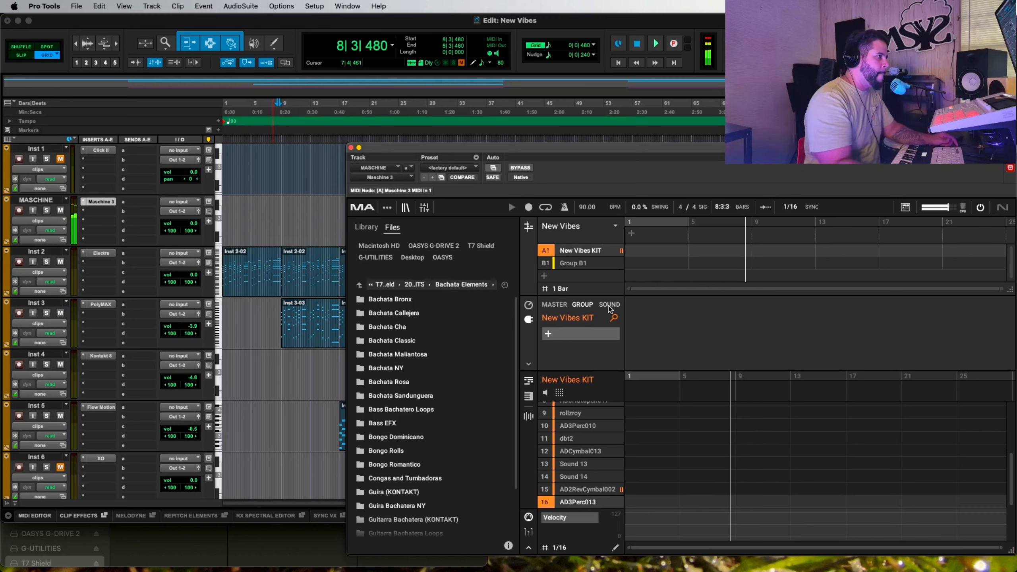
{"action": "left_click", "coordinate": [608, 305]}
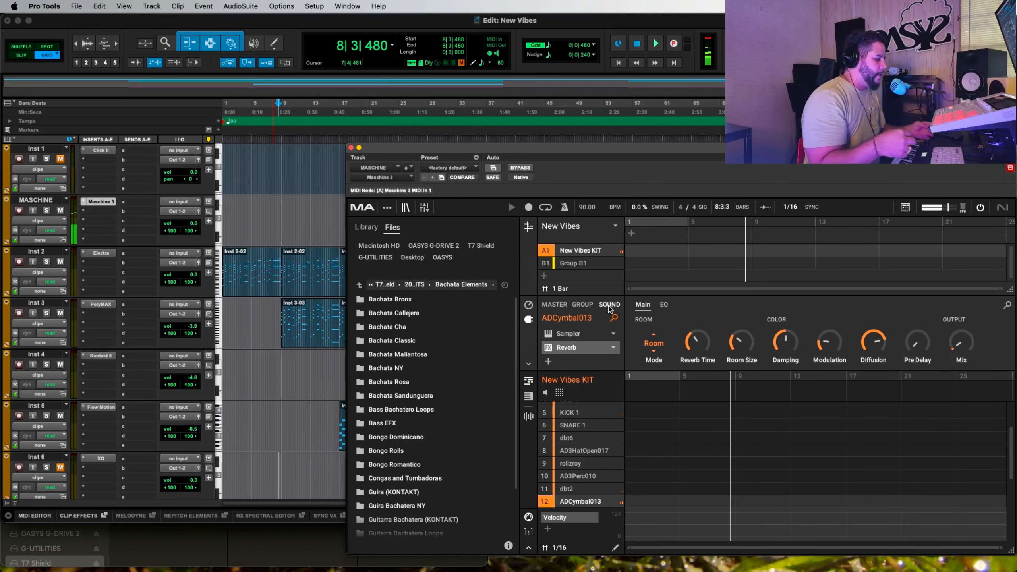
- Return to the start of the session and add a marker named INTRO at bar 1
{"action": "left_click", "coordinate": [283, 219]}
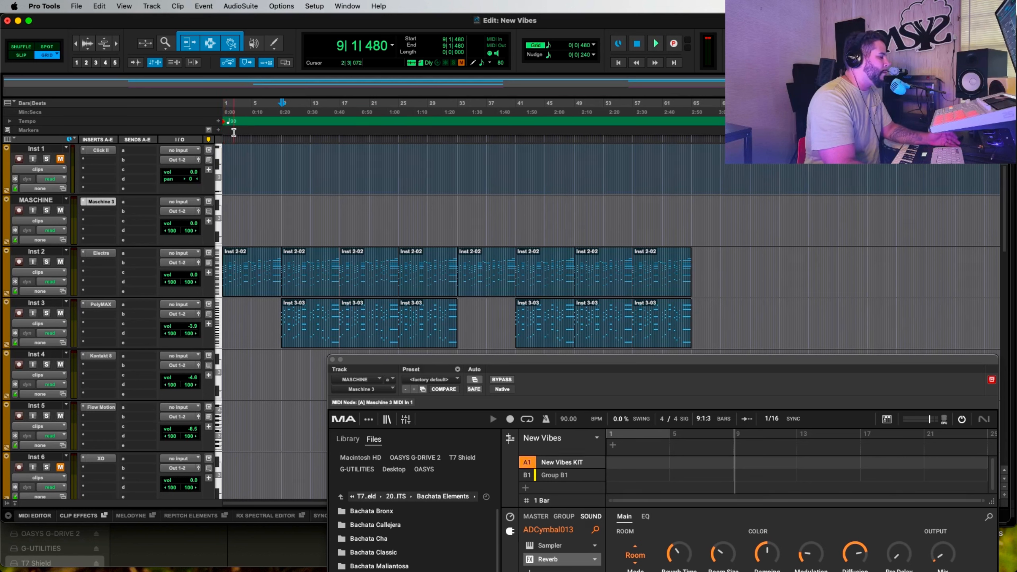
{"action": "key", "text": "Return"}
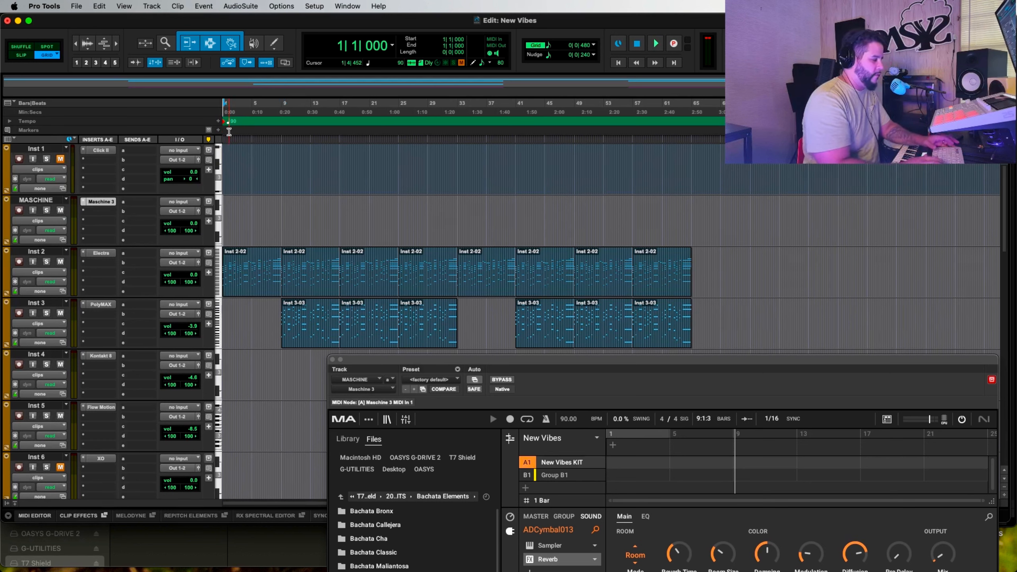
{"action": "left_click", "coordinate": [219, 131]}
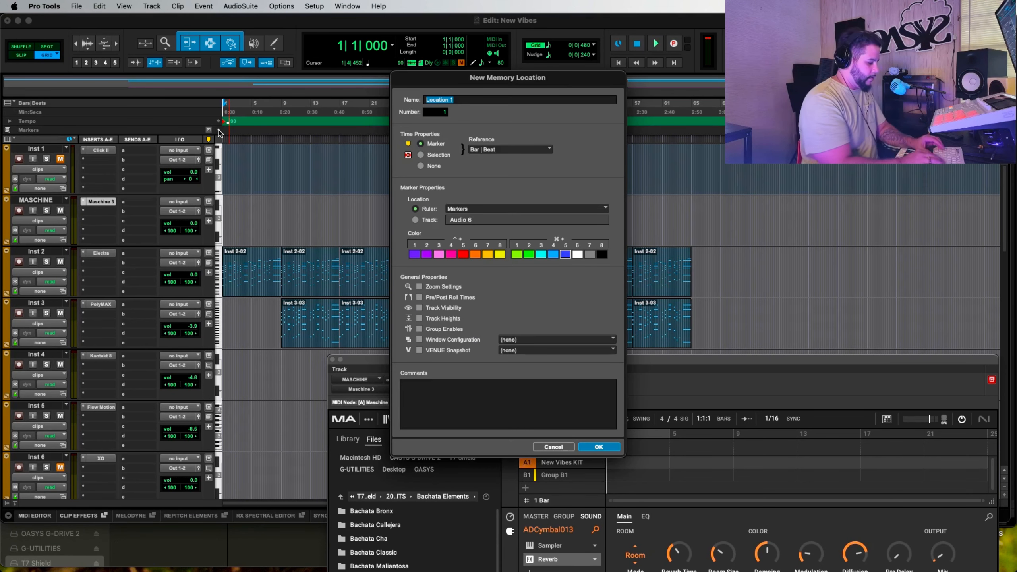
{"action": "type", "text": "INTRO"}
{"action": "key", "text": "Return"}
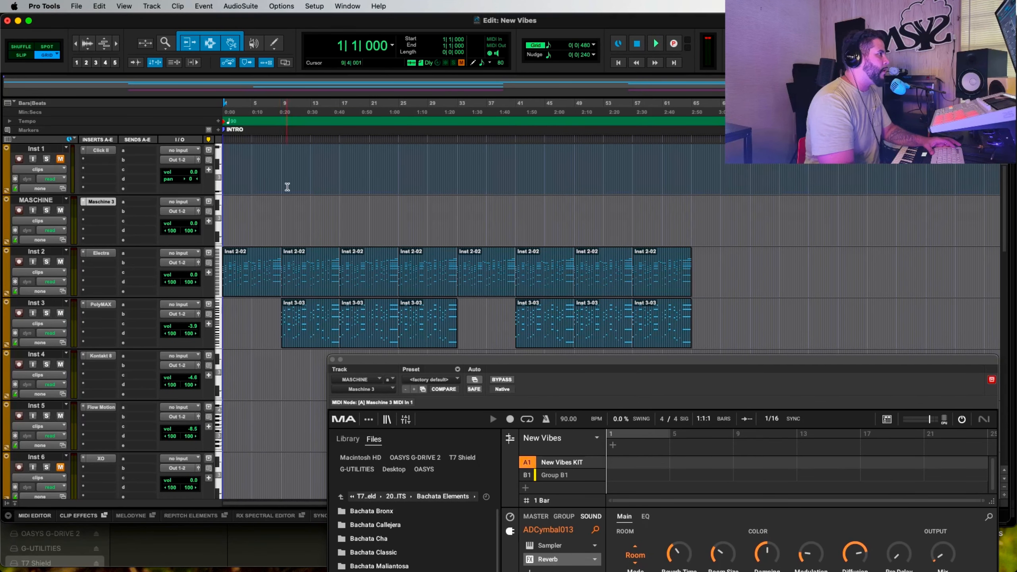
- Add a marker named V1 at bar 9 and one named PH at bar 17
{"action": "left_click", "coordinate": [284, 212]}
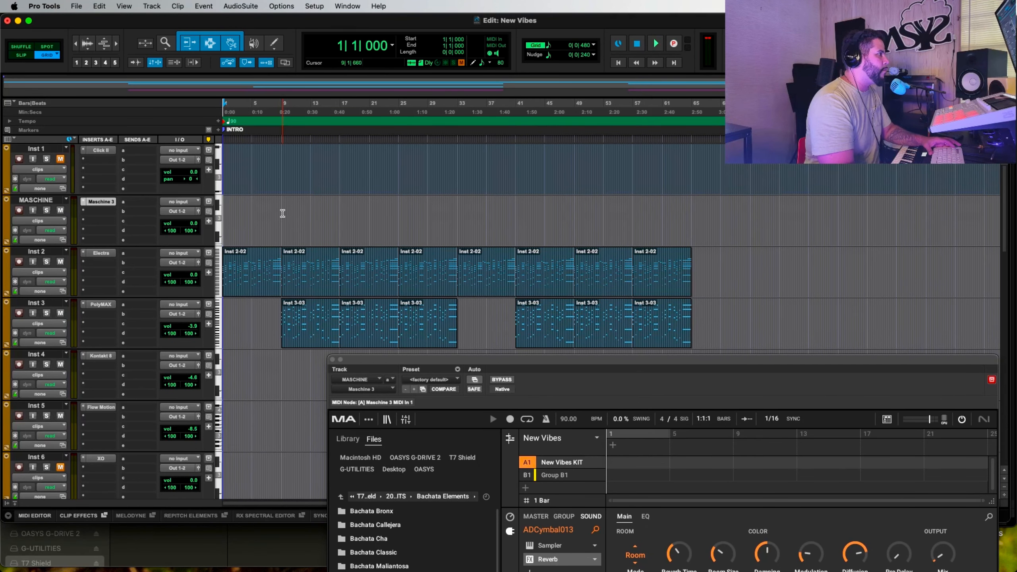
{"action": "left_click", "coordinate": [219, 130]}
{"action": "type", "text": "V1"}
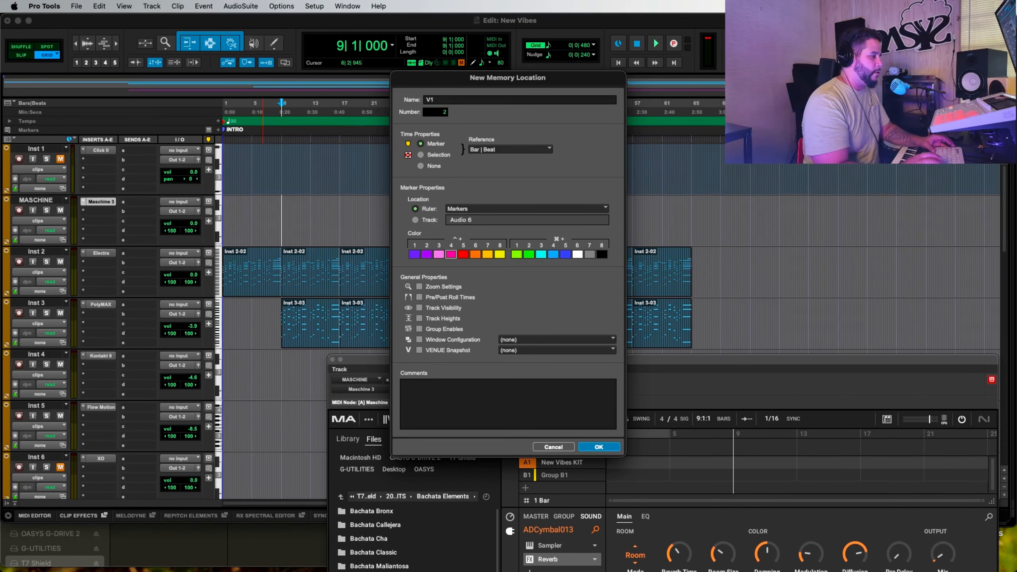
{"action": "key", "text": "Return"}
{"action": "key", "text": "Tab"}
{"action": "key", "text": "KP_Enter"}
{"action": "type", "text": "PH"}
{"action": "key", "text": "Return"}
- Add a marker named H at bar 25 and one named V2 at bar 33
{"action": "key", "text": "Tab"}
{"action": "key", "text": "KP_Enter"}
{"action": "type", "text": "H"}
{"action": "key", "text": "Return"}
{"action": "key", "text": "Tab"}
{"action": "key", "text": "KP_Enter"}
{"action": "type", "text": "V2"}
{"action": "key", "text": "Return"}
- Add a second PH marker at bar 41 and a marker named H2 at bar 49
{"action": "key", "text": "Tab"}
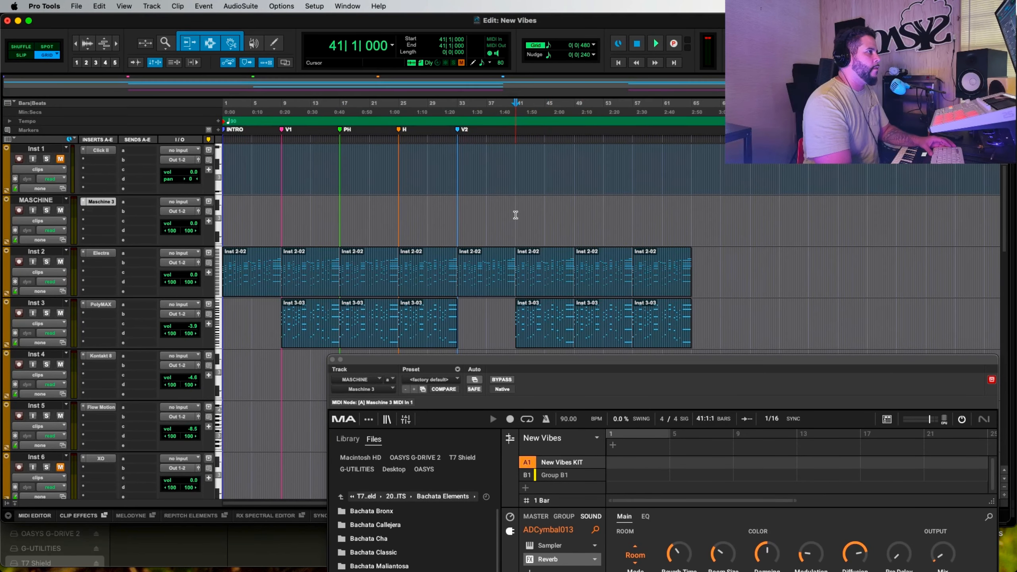
{"action": "key", "text": "KP_Enter"}
{"action": "type", "text": "PH"}
{"action": "key", "text": "Return"}
{"action": "key", "text": "Tab"}
{"action": "key", "text": "KP_Enter"}
{"action": "type", "text": "H2"}
{"action": "key", "text": "Return"}
- Reposition the Maschine 3 window below the marker ruler and look through its mixer and arranger views
{"action": "left_click_drag", "start_coordinate": [580, 359], "coordinate": [515, 258]}
{"action": "left_click", "coordinate": [477, 210]}
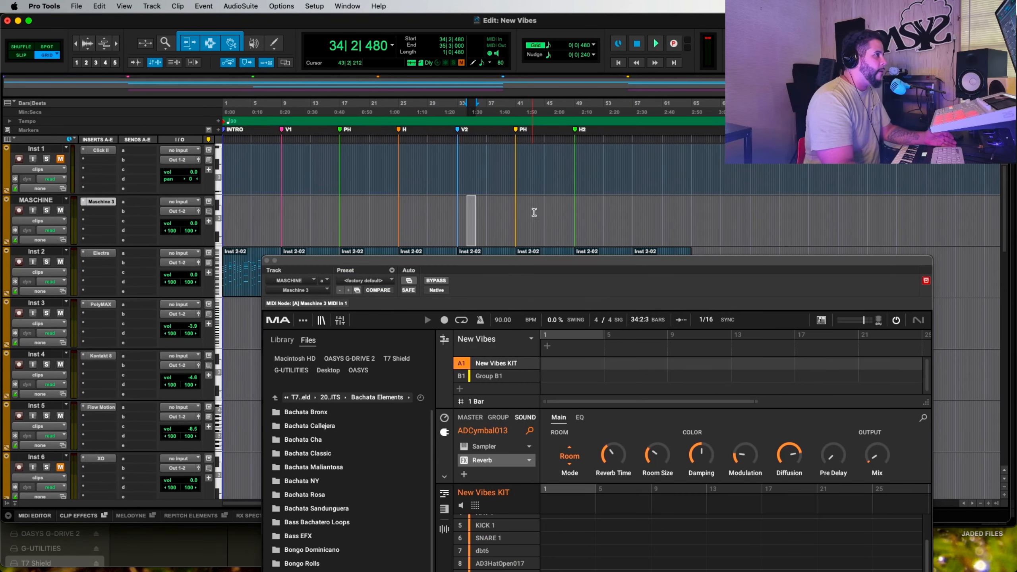
{"action": "left_click", "coordinate": [534, 211]}
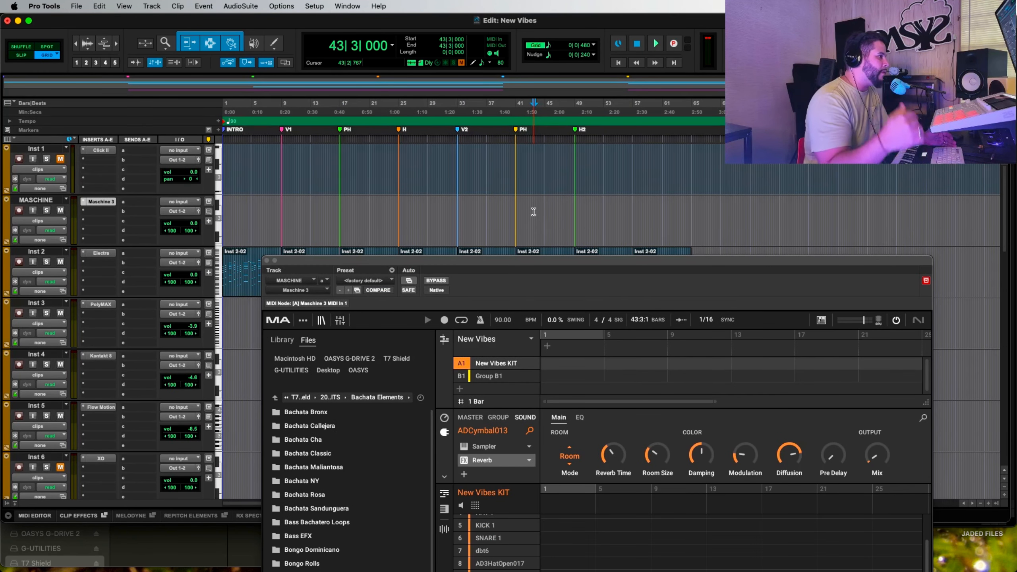
{"action": "left_click_drag", "start_coordinate": [540, 261], "coordinate": [537, 177]}
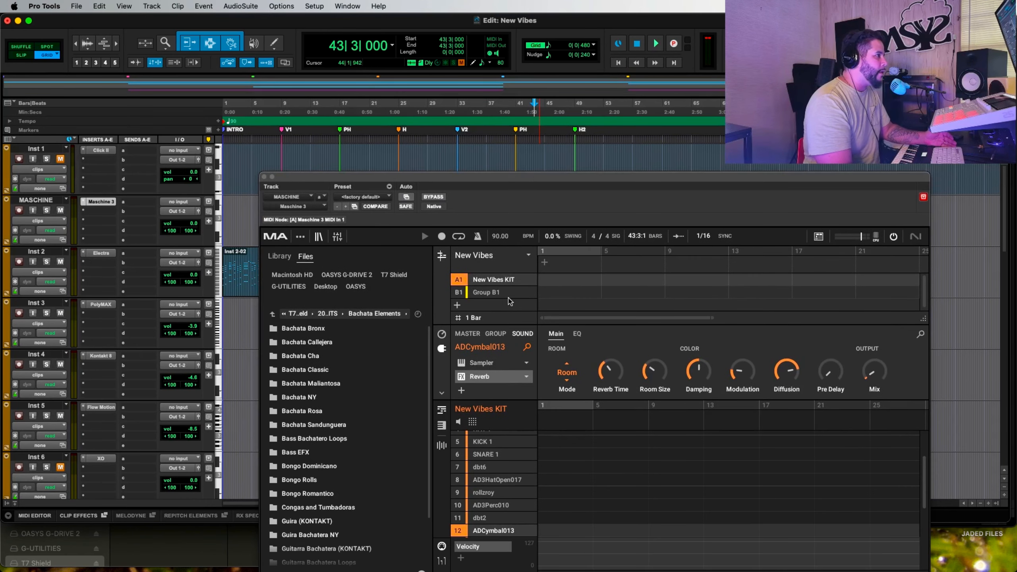
{"action": "left_click", "coordinate": [337, 239]}
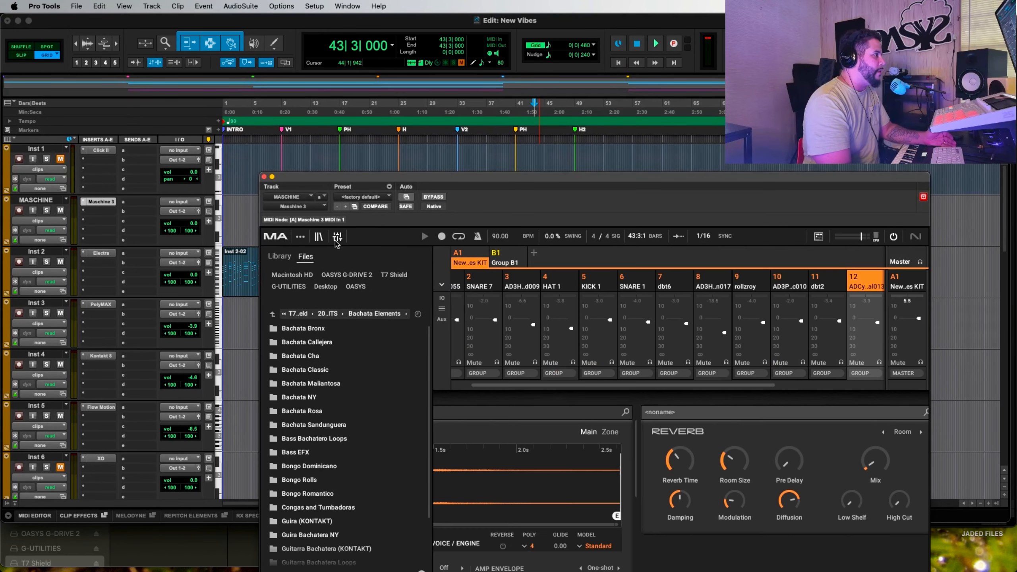
{"action": "left_click", "coordinate": [337, 239]}
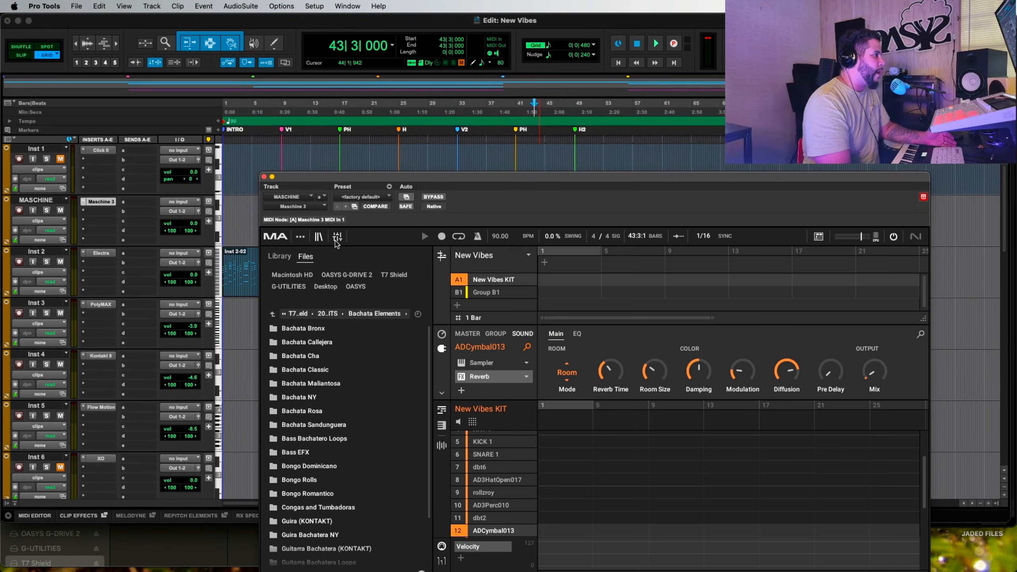
{"action": "left_click", "coordinate": [441, 256]}
{"action": "left_click_drag", "start_coordinate": [584, 177], "coordinate": [597, 253]}
{"action": "left_click", "coordinate": [454, 332]}
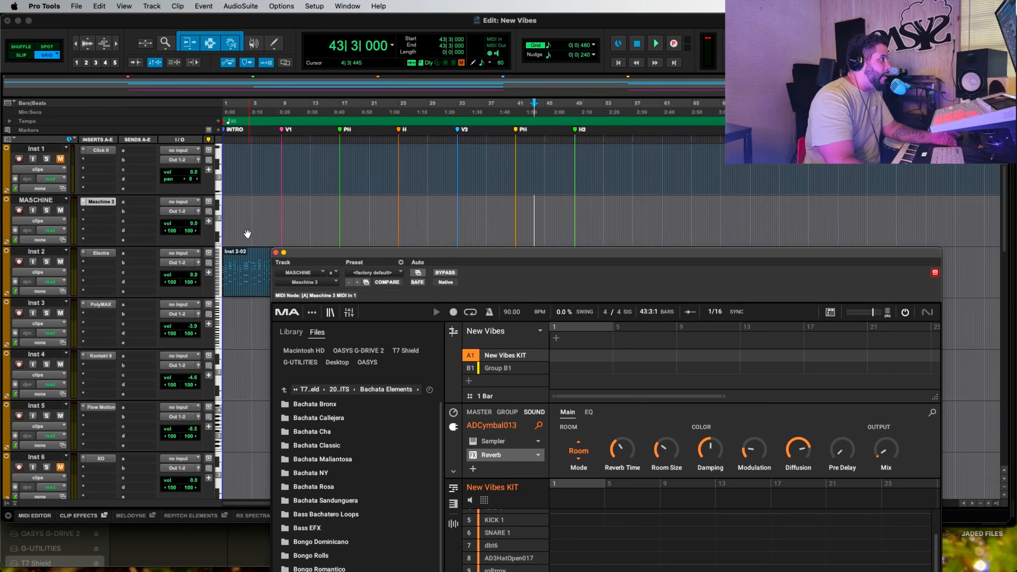
- Show Maschine's scene overview, then rename Scene 1 as INTRO and Scene 2 as V1
{"action": "left_click_drag", "start_coordinate": [243, 231], "coordinate": [507, 223]}
{"action": "left_click", "coordinate": [474, 350]}
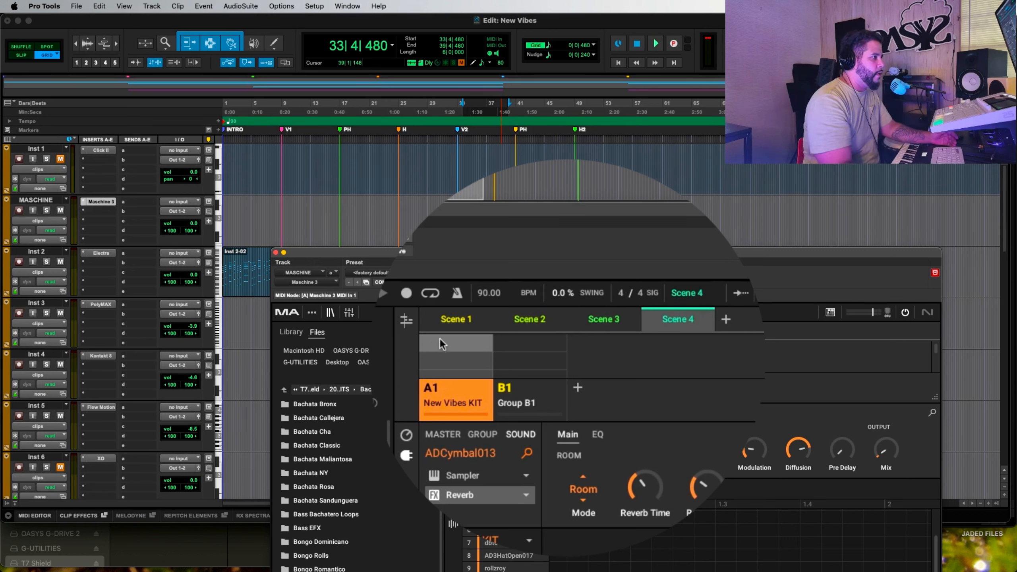
{"action": "left_click", "coordinate": [447, 326]}
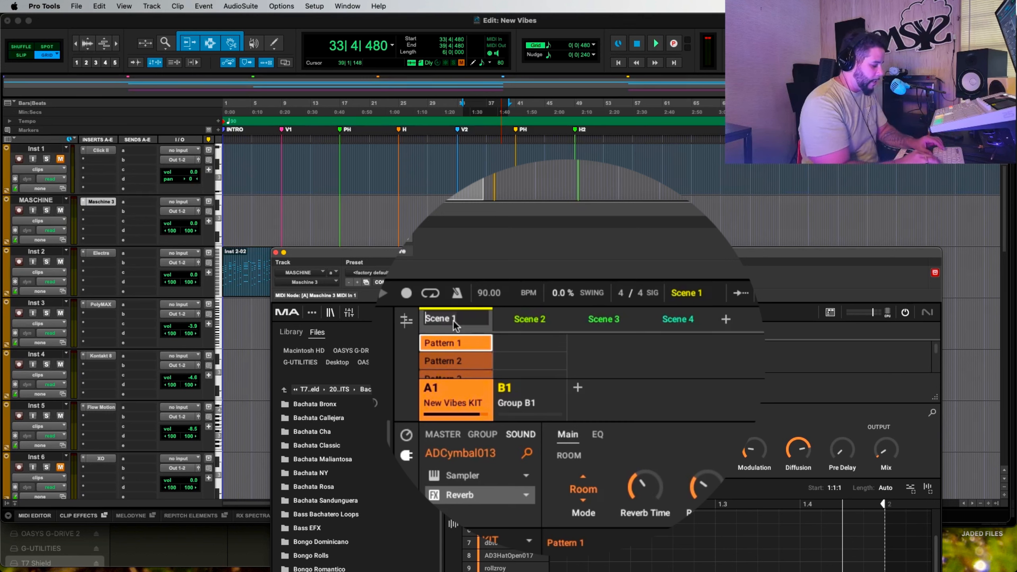
{"action": "key", "text": "Return"}
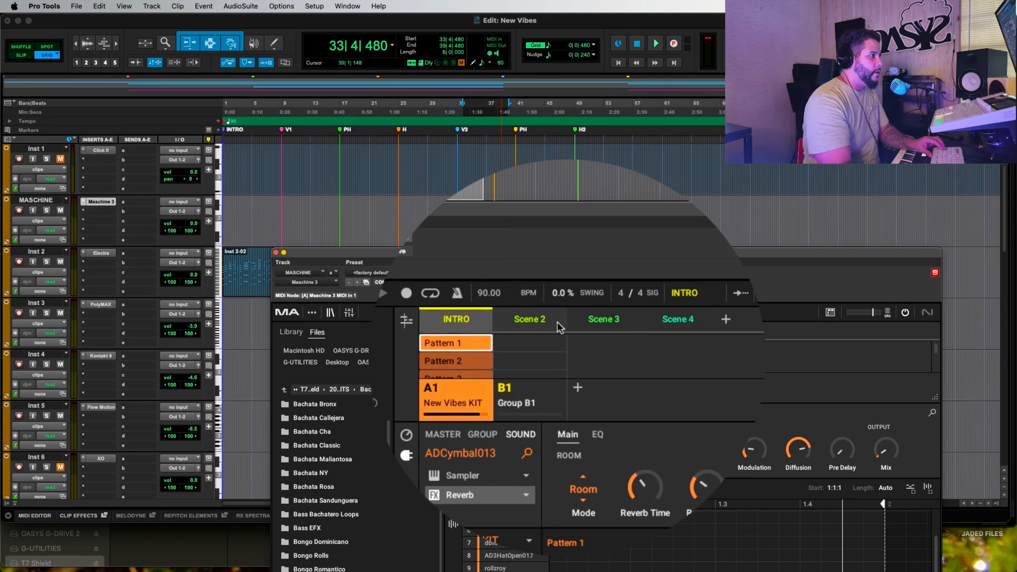
{"action": "left_click", "coordinate": [525, 325]}
{"action": "double_click", "coordinate": [526, 324]}
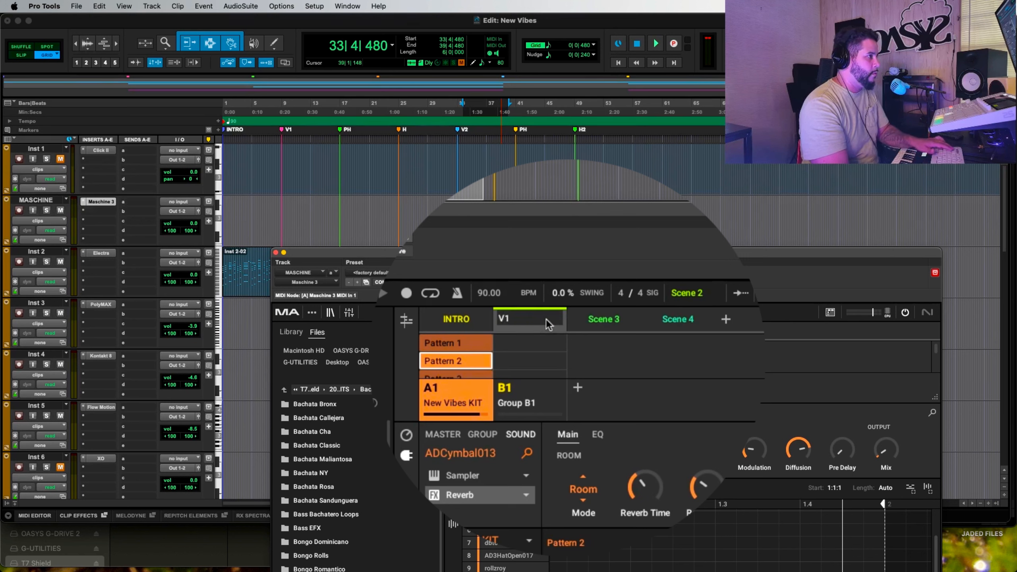
{"action": "key", "text": "Return"}
- Rename Scene 3 as PH and Scene 4 as H
{"action": "left_click", "coordinate": [603, 321]}
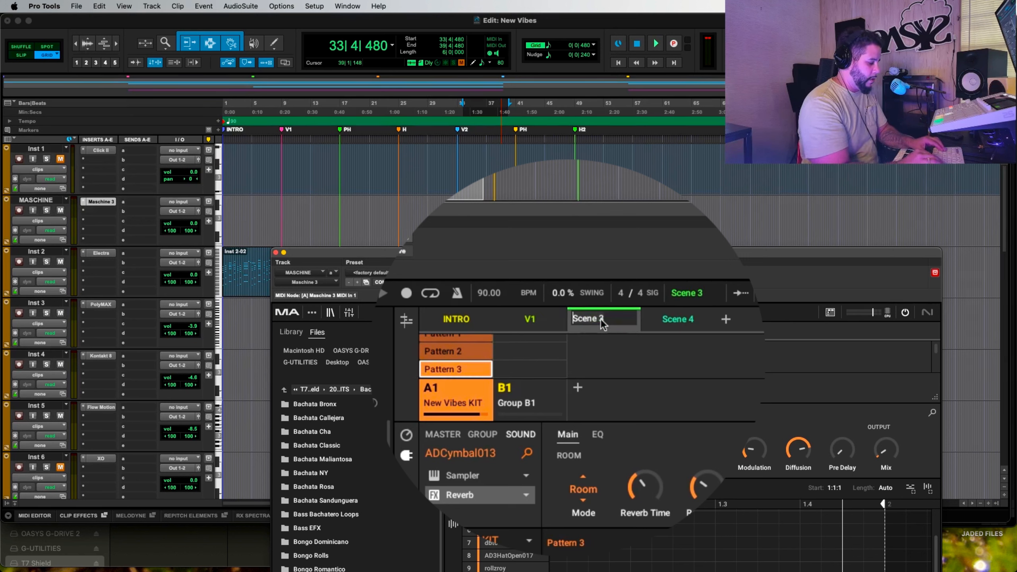
{"action": "left_click", "coordinate": [675, 323]}
{"action": "double_click", "coordinate": [678, 320]}
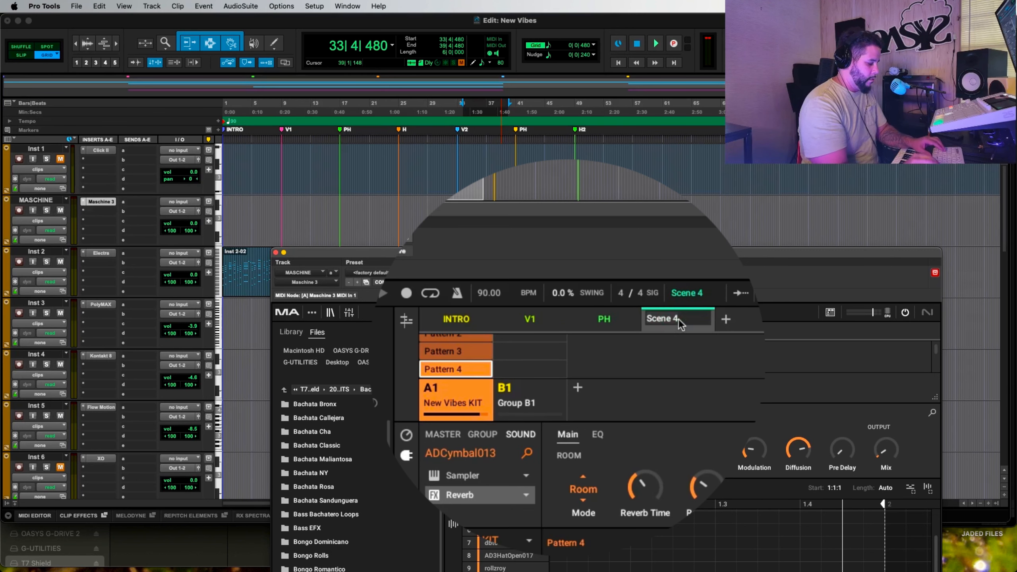
{"action": "type", "text": "H"}
{"action": "key", "text": "Return"}
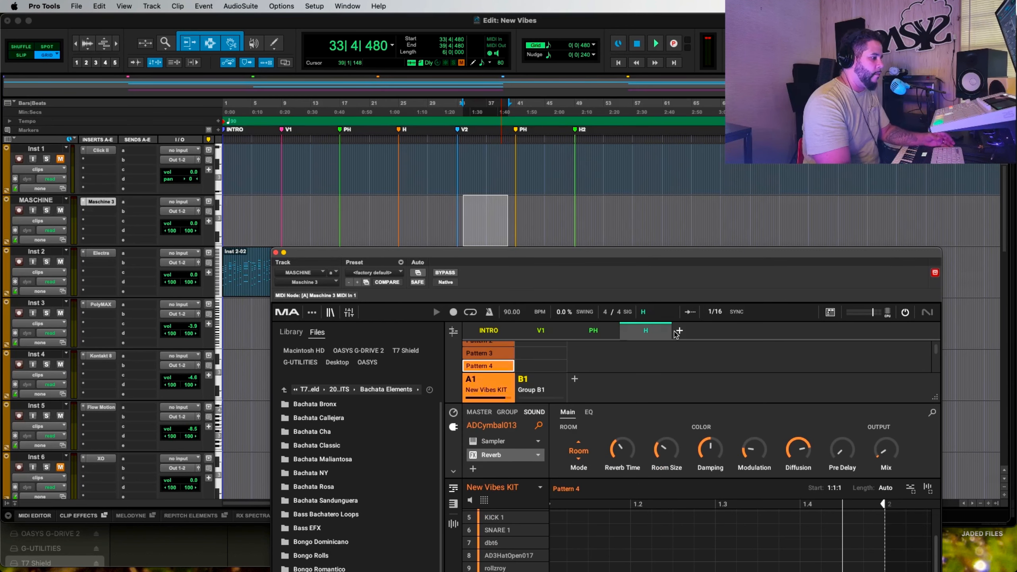
- Add two more scenes after H and name them V2 and H2
{"action": "left_click", "coordinate": [677, 332]}
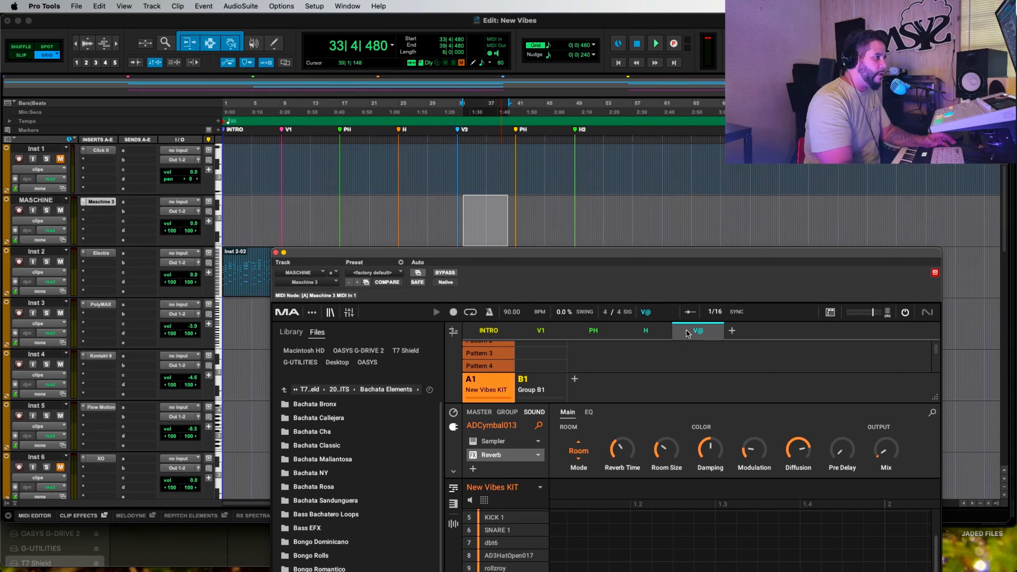
{"action": "key", "text": "Down"}
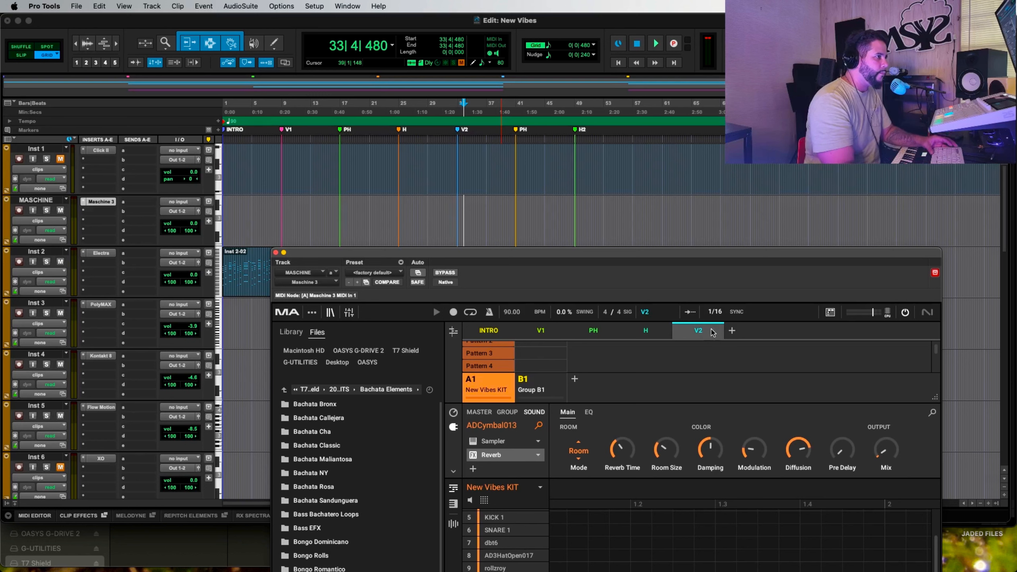
{"action": "left_click", "coordinate": [732, 332]}
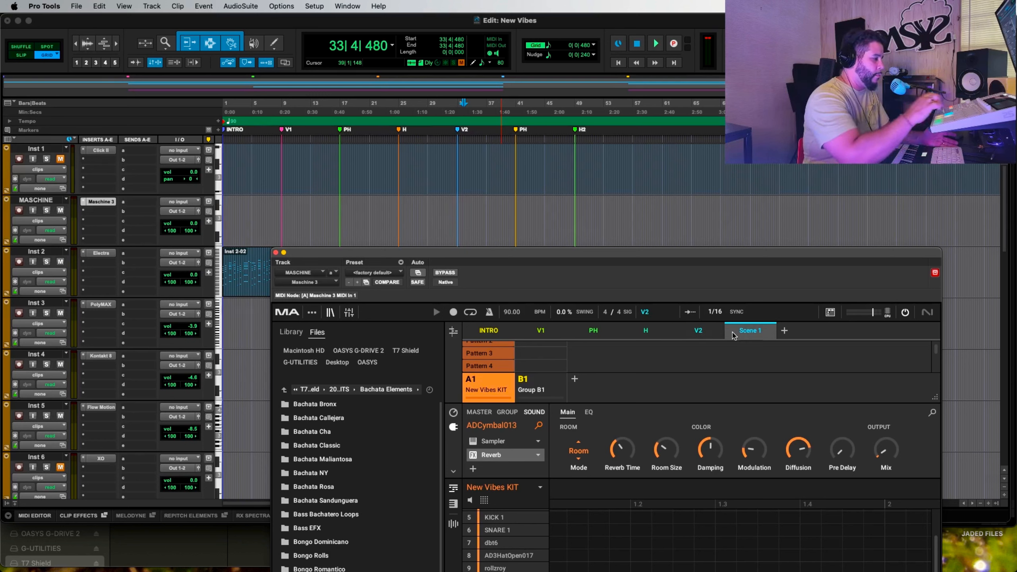
{"action": "double_click", "coordinate": [746, 331]}
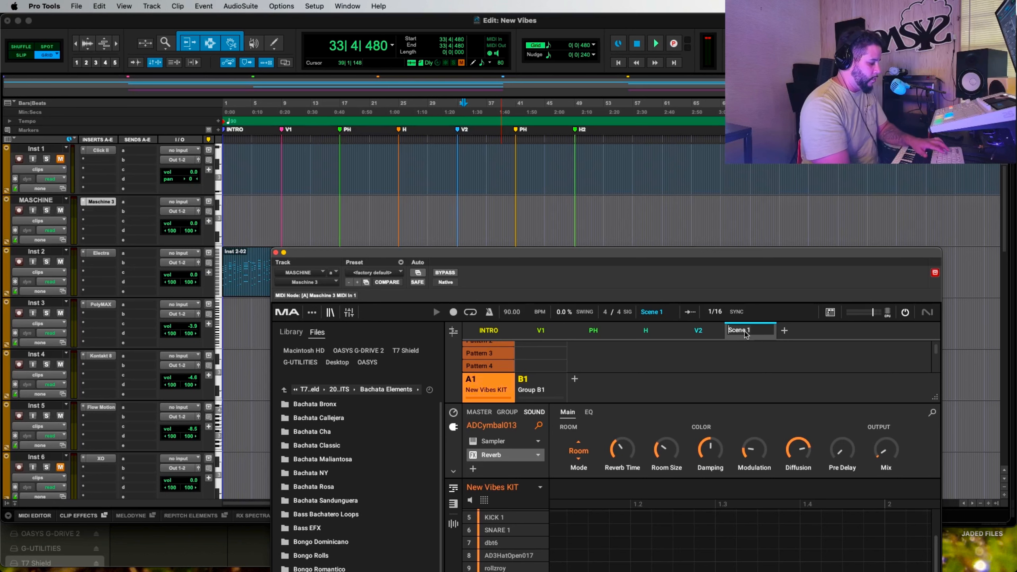
{"action": "key", "text": "Return"}
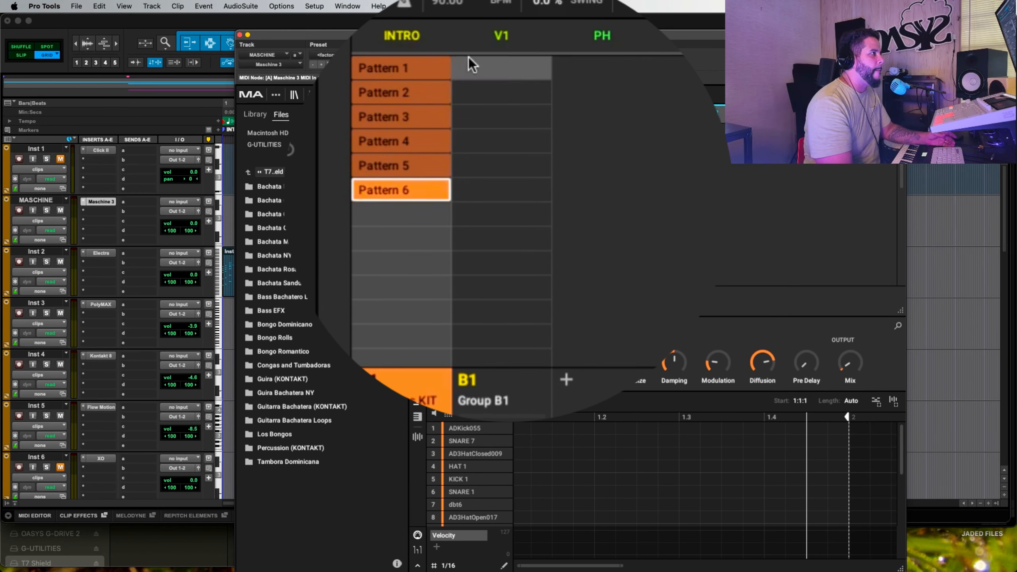
- Show Maschine's song timeline and select the session's intro from about bar 2 up to the V1 marker
{"action": "left_click", "coordinate": [414, 38]}
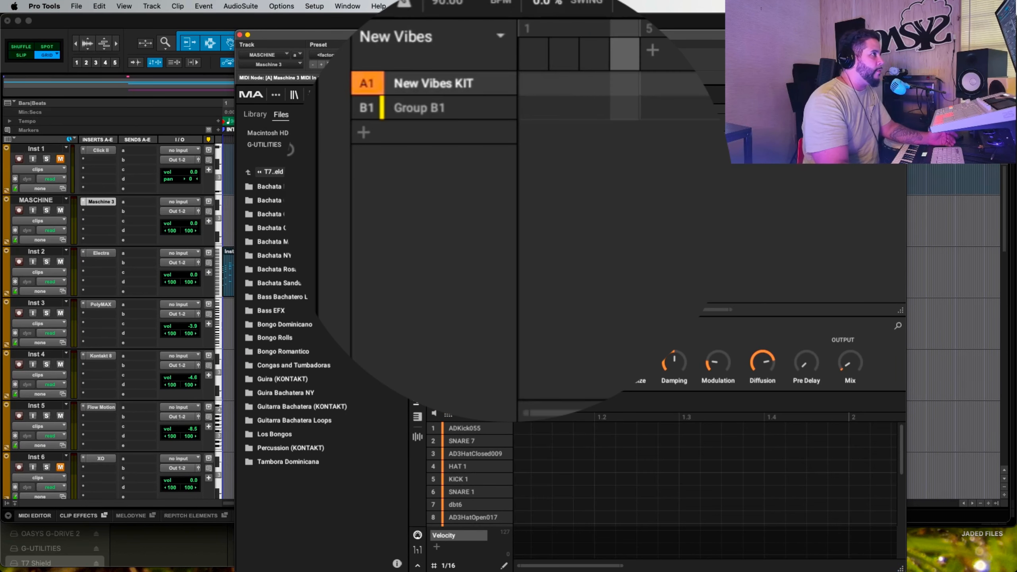
{"action": "left_click_drag", "start_coordinate": [514, 38], "coordinate": [503, 204]}
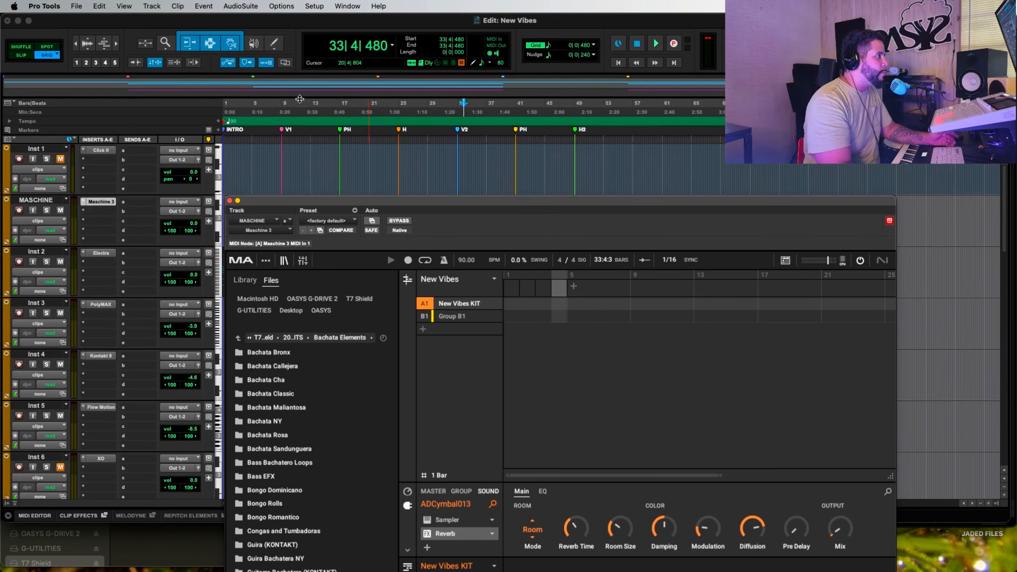
{"action": "left_click_drag", "start_coordinate": [282, 111], "coordinate": [232, 112]}
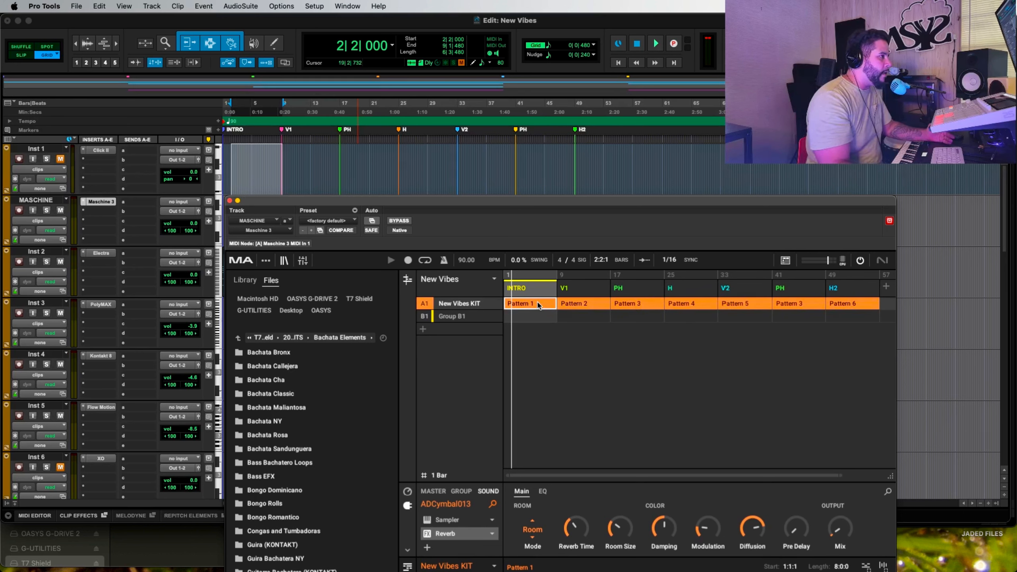
- Go through the session section by section from INTRO to H2 and compare the markers with Maschine's eight-bar sections and patterns
{"action": "left_click", "coordinate": [258, 156]}
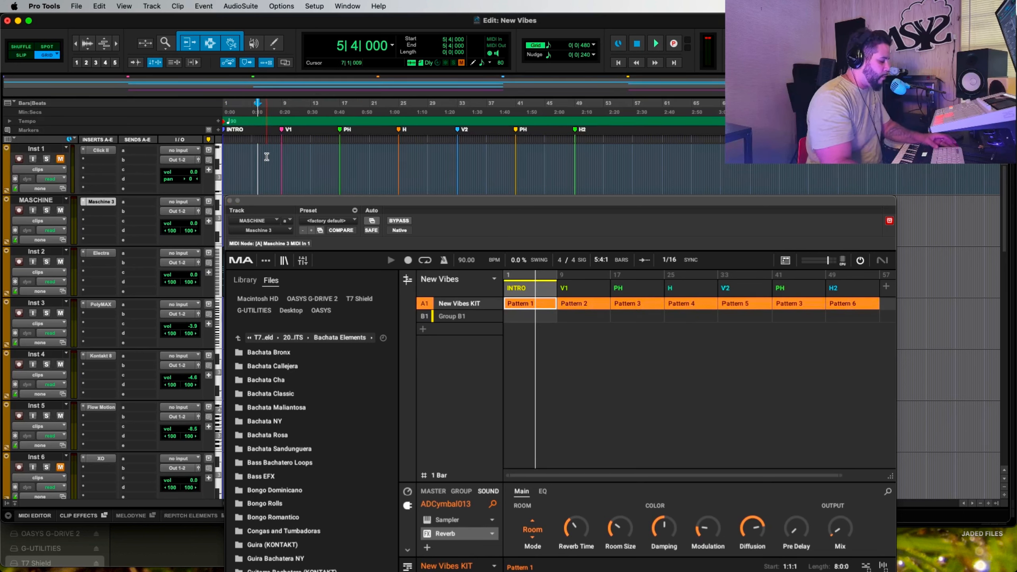
{"action": "left_click", "coordinate": [238, 162]}
{"action": "left_click", "coordinate": [263, 162]}
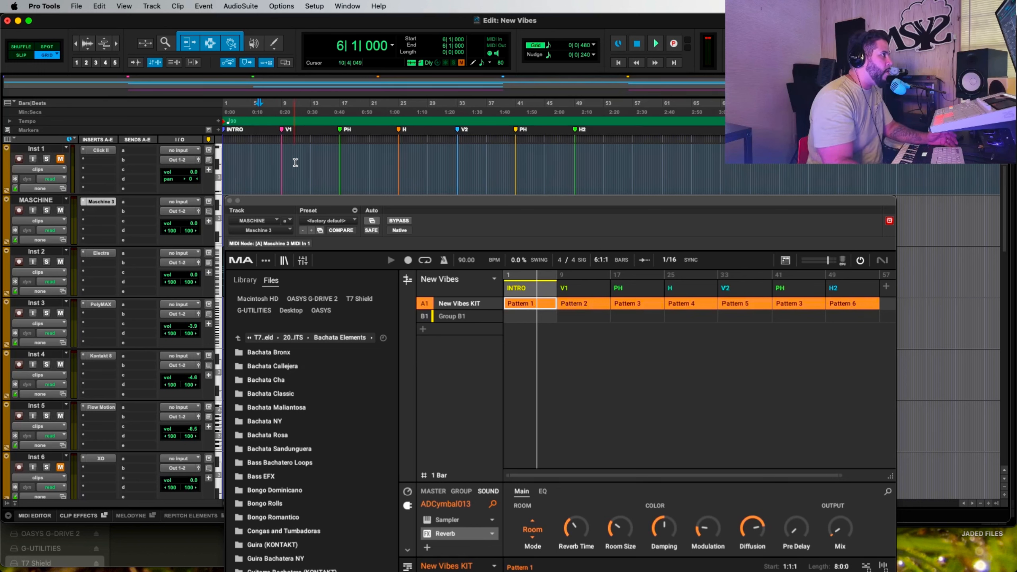
{"action": "left_click", "coordinate": [296, 164]}
{"action": "left_click", "coordinate": [329, 164]}
{"action": "left_click", "coordinate": [363, 163]}
{"action": "left_click", "coordinate": [391, 164]}
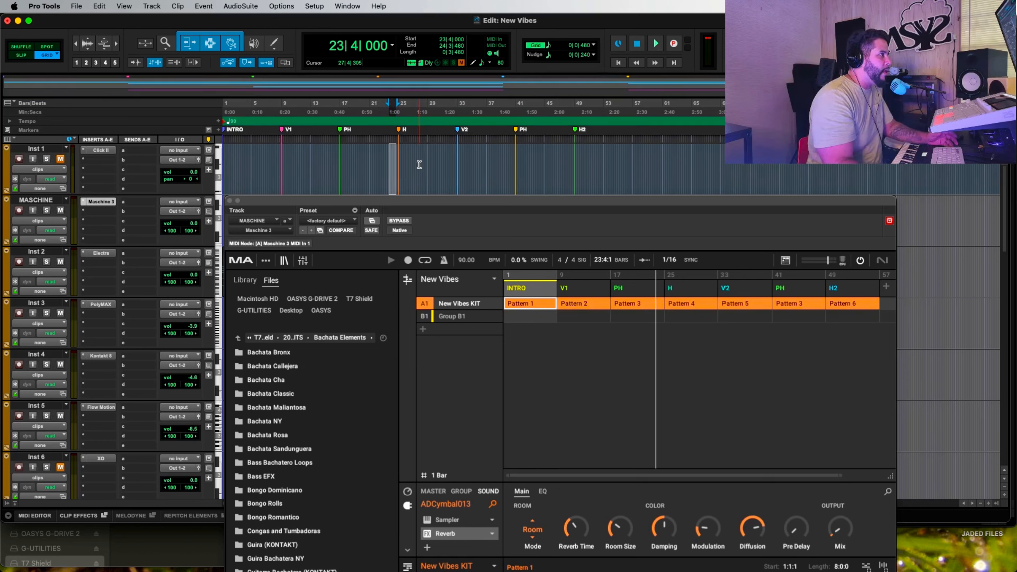
{"action": "left_click", "coordinate": [437, 165]}
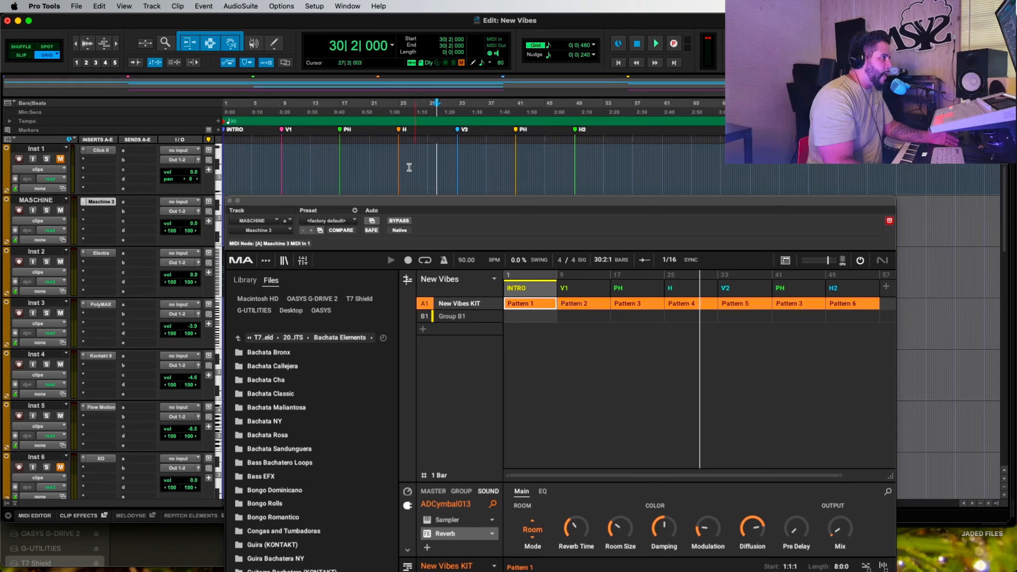
{"action": "left_click_drag", "start_coordinate": [397, 167], "coordinate": [455, 166]}
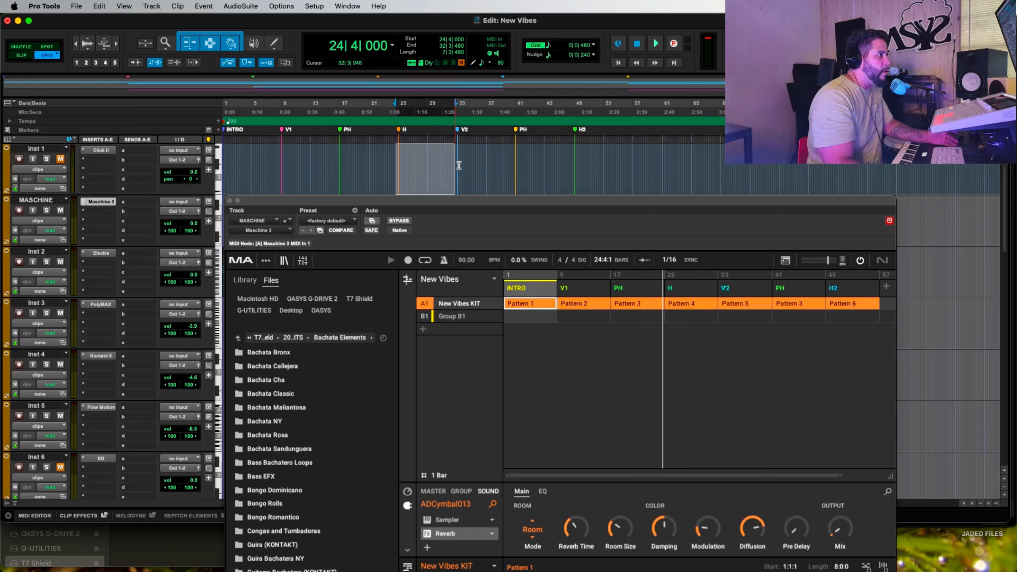
{"action": "left_click", "coordinate": [453, 165]}
{"action": "left_click", "coordinate": [478, 166]}
{"action": "left_click", "coordinate": [520, 160]}
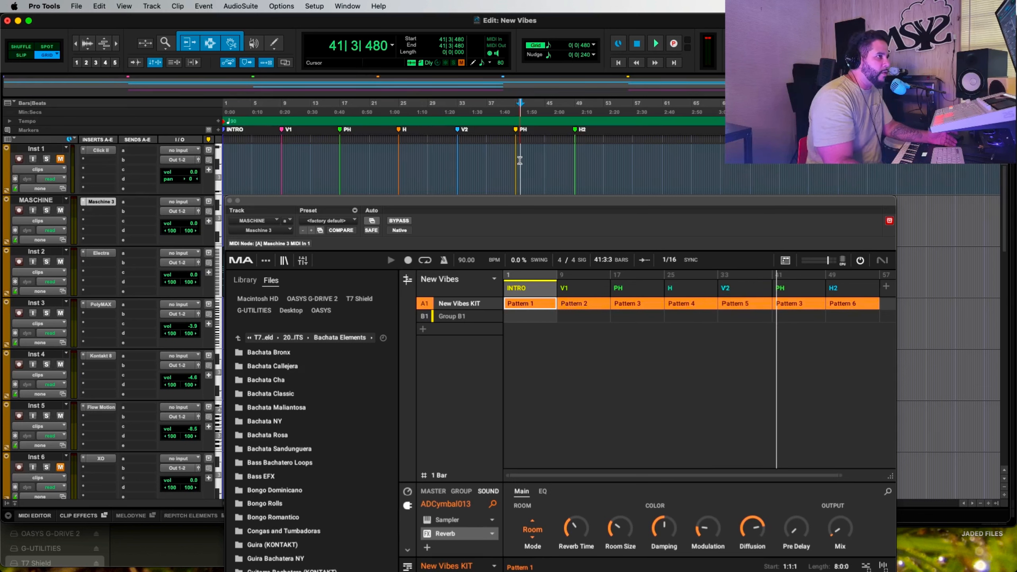
{"action": "left_click", "coordinate": [576, 163]}
- Place the cursor at bar 41 and turn Maschine's second PH section into a separate scene named PH2
{"action": "left_click", "coordinate": [517, 167]}
{"action": "left_click", "coordinate": [461, 294]}
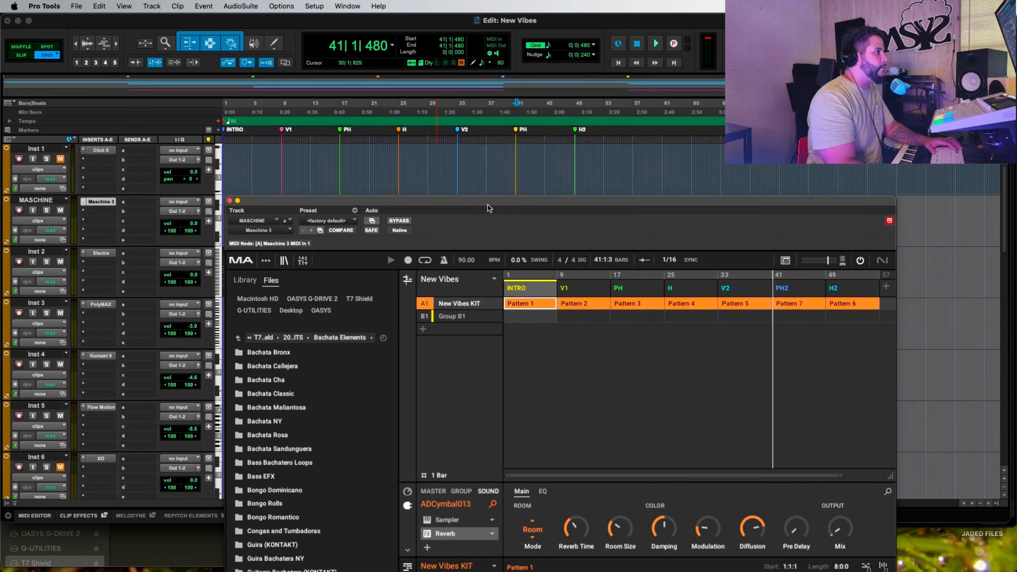
- Record the V1 drum part into Maschine's Pattern 2, running the session from bar 7, beat 4, to the start of PH
{"action": "left_click_drag", "start_coordinate": [488, 205], "coordinate": [508, 302]}
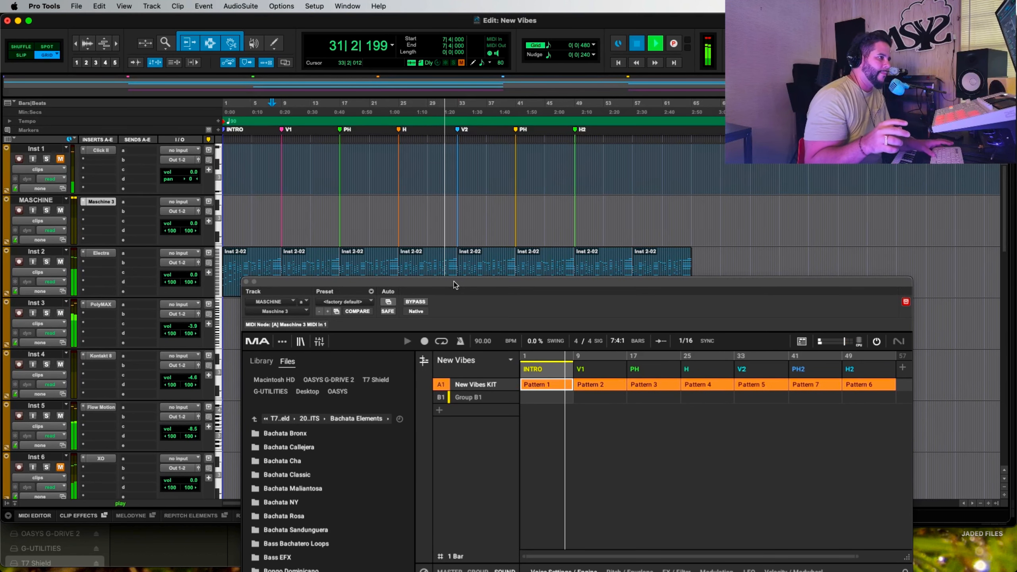
{"action": "key", "text": "space"}
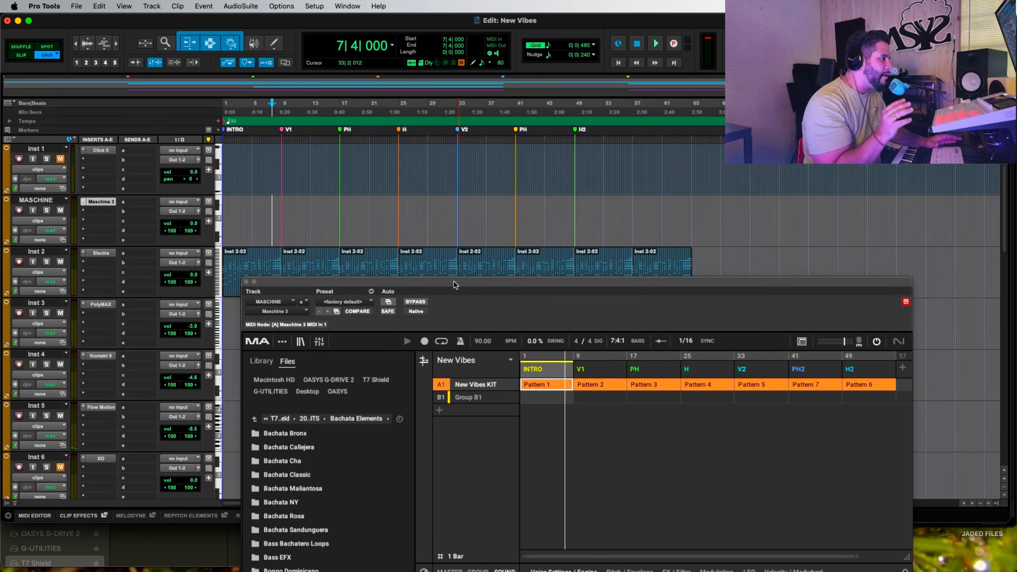
{"action": "left_click_drag", "start_coordinate": [454, 285], "coordinate": [458, 247]}
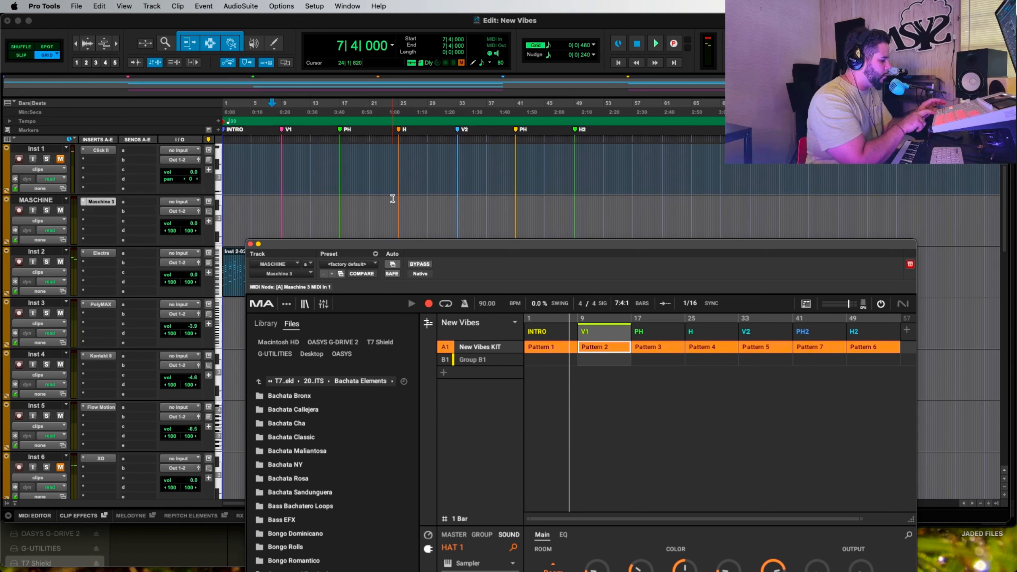
{"action": "key", "text": "space"}
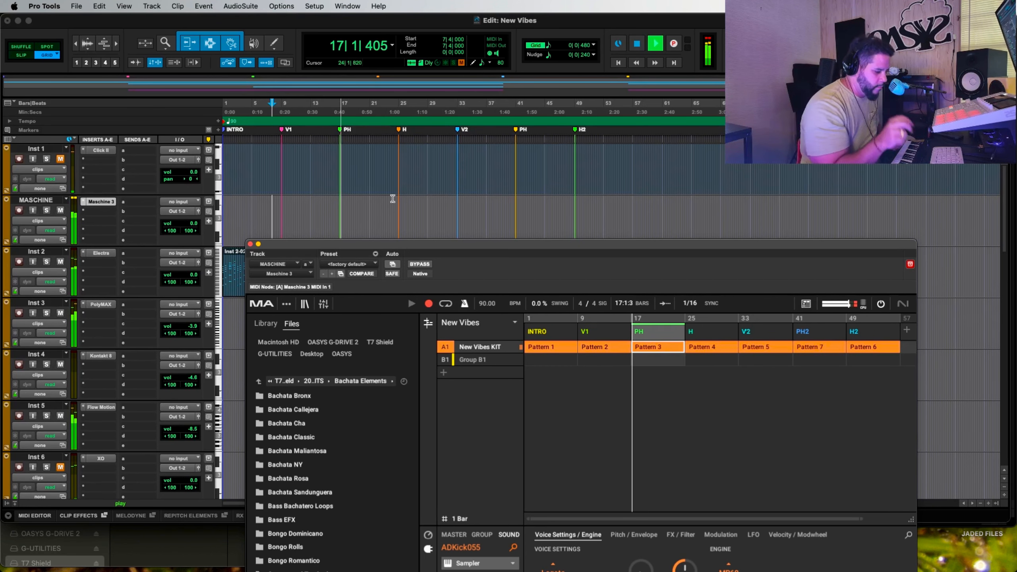
{"action": "key", "text": "space"}
- Open Pattern 2 for playback and resize Maschine's window so both the scene timeline and the full pattern editor can be seen
{"action": "left_click_drag", "start_coordinate": [471, 247], "coordinate": [473, 96]}
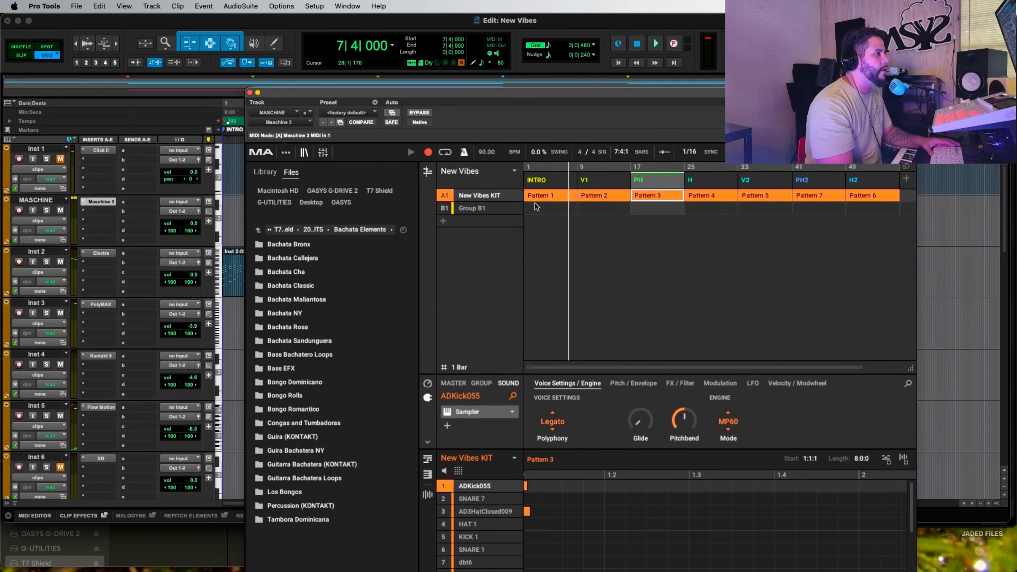
{"action": "left_click", "coordinate": [612, 195]}
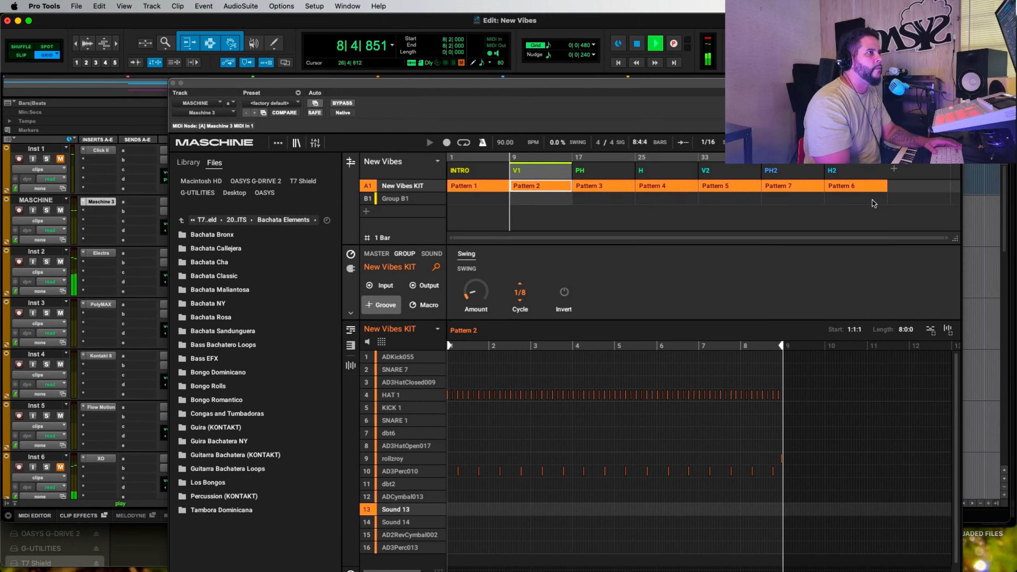
{"action": "left_click_drag", "start_coordinate": [887, 84], "coordinate": [897, 85]}
{"action": "left_click_drag", "start_coordinate": [966, 241], "coordinate": [966, 227]}
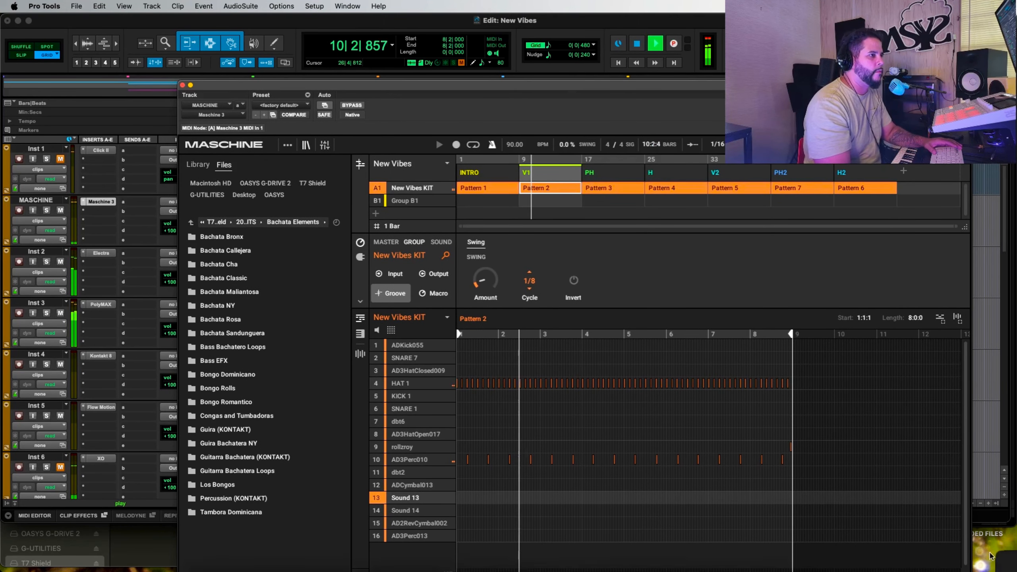
{"action": "left_click_drag", "start_coordinate": [887, 85], "coordinate": [938, 17]}
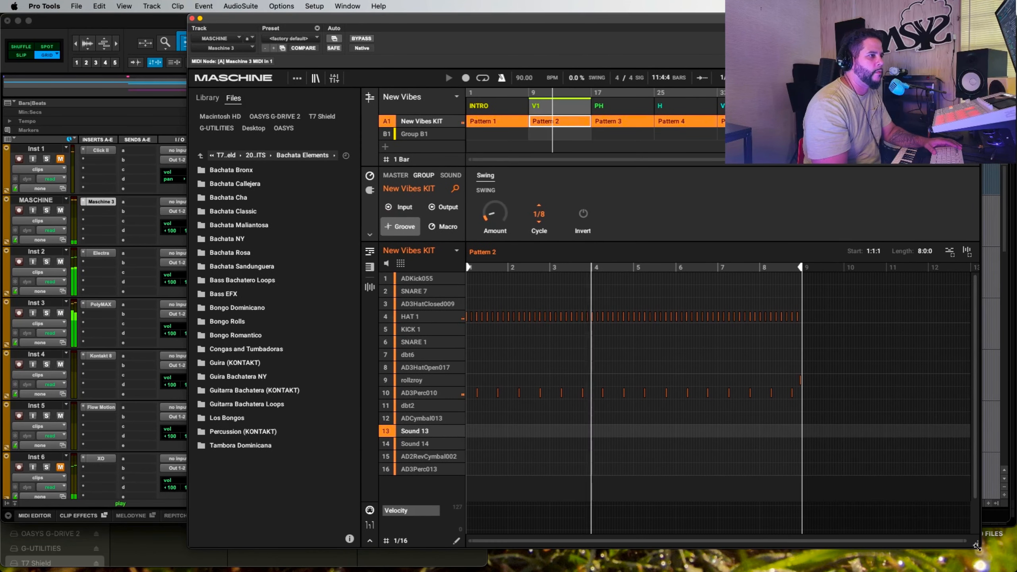
{"action": "left_click_drag", "start_coordinate": [976, 543], "coordinate": [976, 490]}
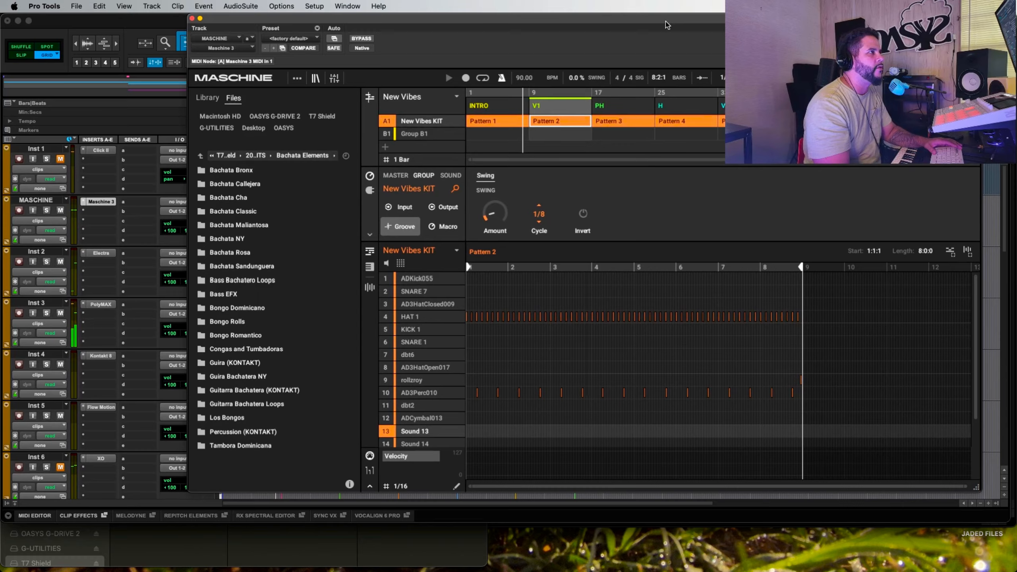
{"action": "left_click_drag", "start_coordinate": [667, 25], "coordinate": [699, 107]}
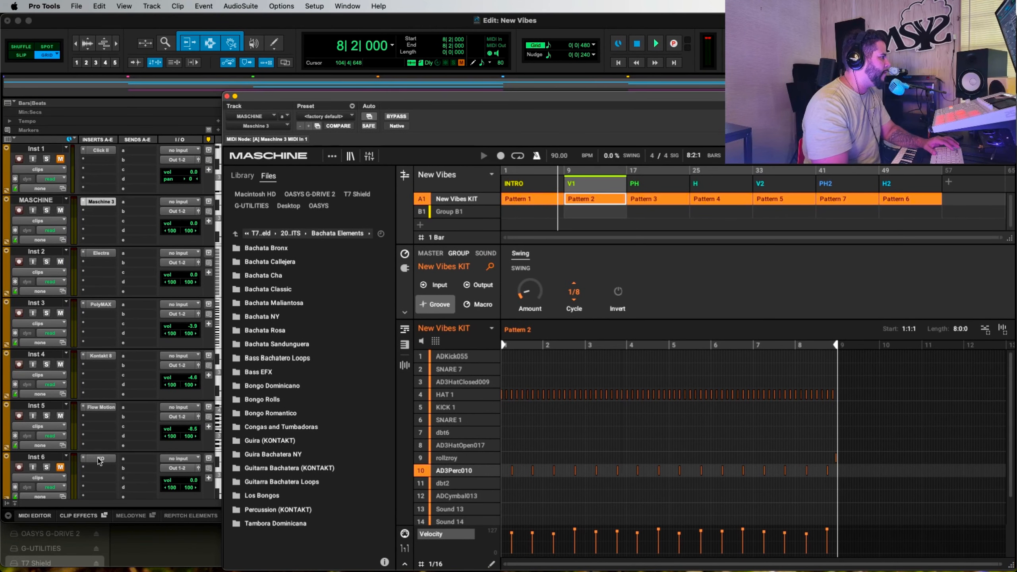
- In XO on Inst 6, search the sample map for "rim" and swap a matching sample into KICK 1
{"action": "left_click", "coordinate": [99, 460]}
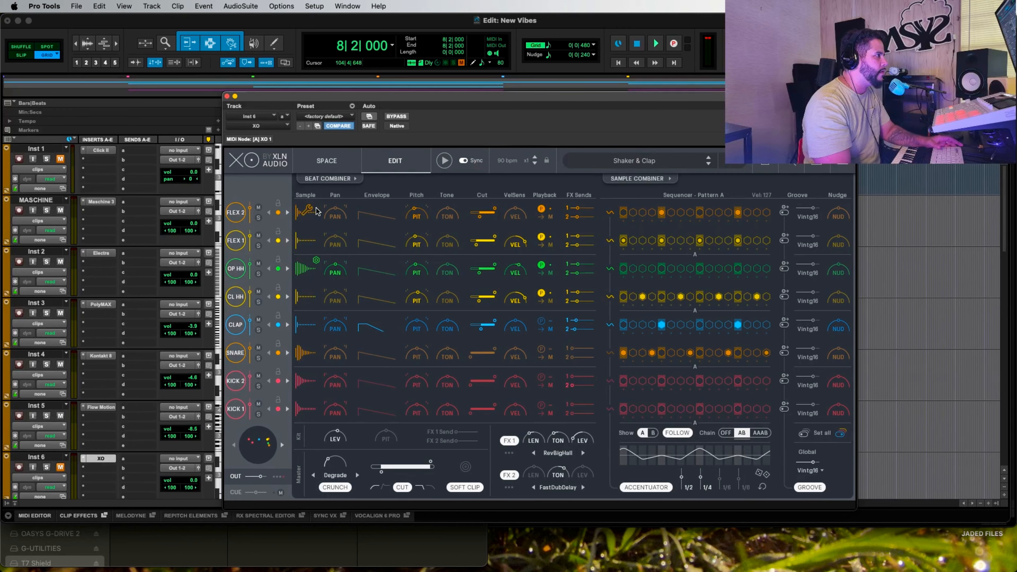
{"action": "left_click", "coordinate": [306, 408]}
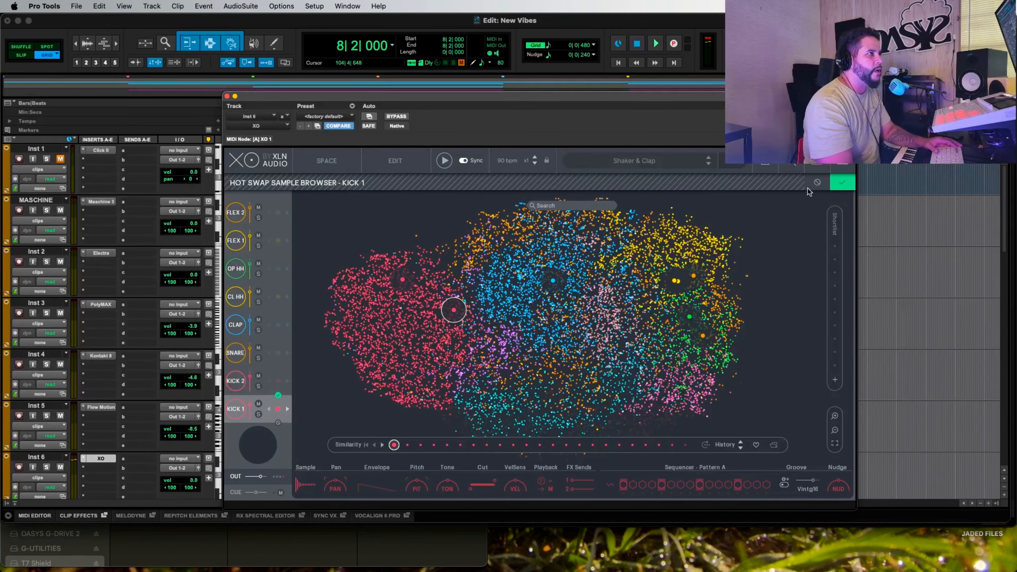
{"action": "left_click", "coordinate": [793, 168]}
{"action": "left_click_drag", "start_coordinate": [564, 97], "coordinate": [700, 66]}
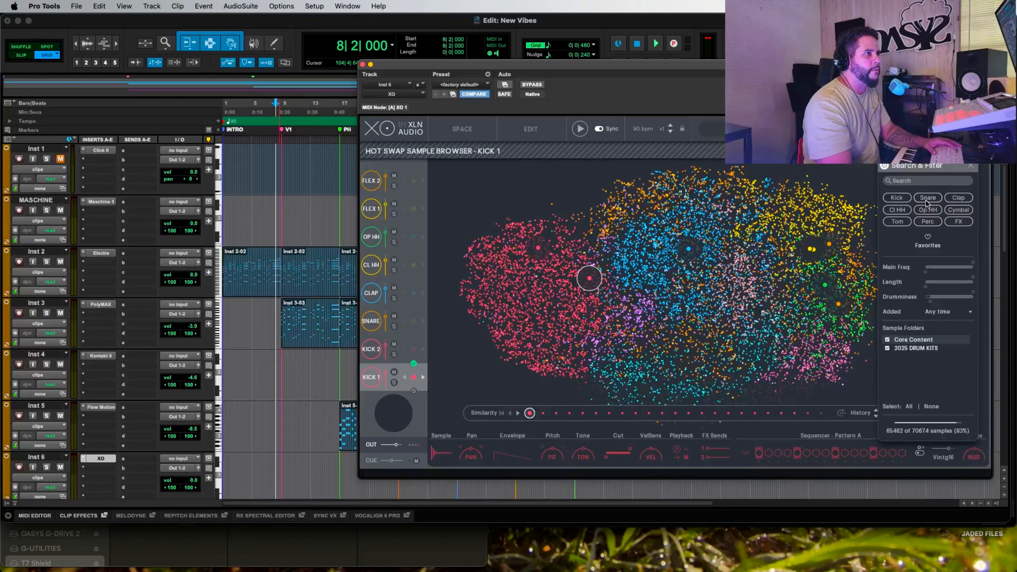
{"action": "left_click", "coordinate": [918, 181]}
{"action": "type", "text": "rim"}
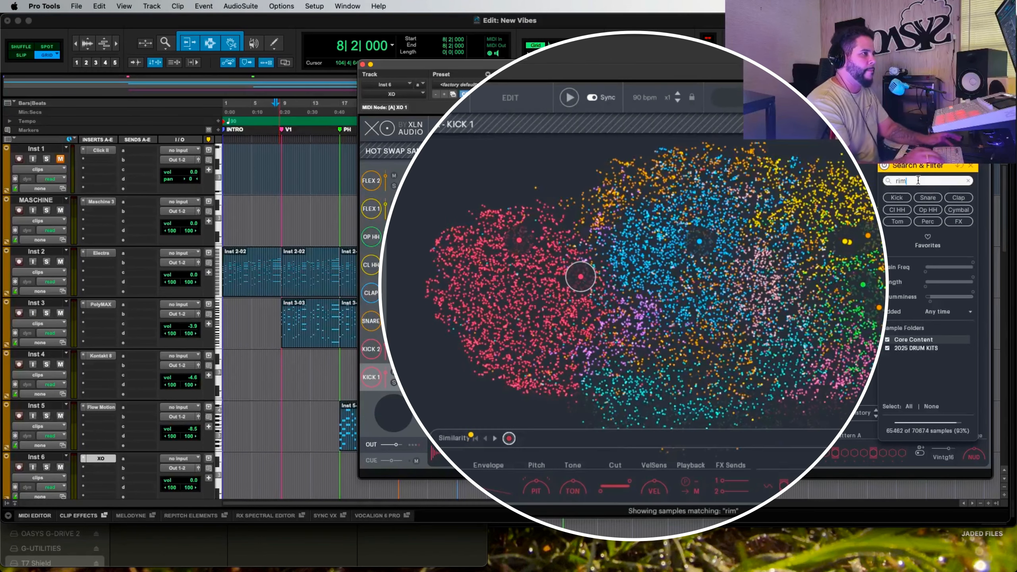
{"action": "mouse_move", "coordinate": [795, 253]}
{"action": "left_mouse_down"}
{"action": "mouse_move", "coordinate": [736, 232]}
{"action": "mouse_move", "coordinate": [723, 182]}
{"action": "mouse_move", "coordinate": [683, 220]}
{"action": "left_mouse_up"}
{"action": "left_click", "coordinate": [680, 212]}
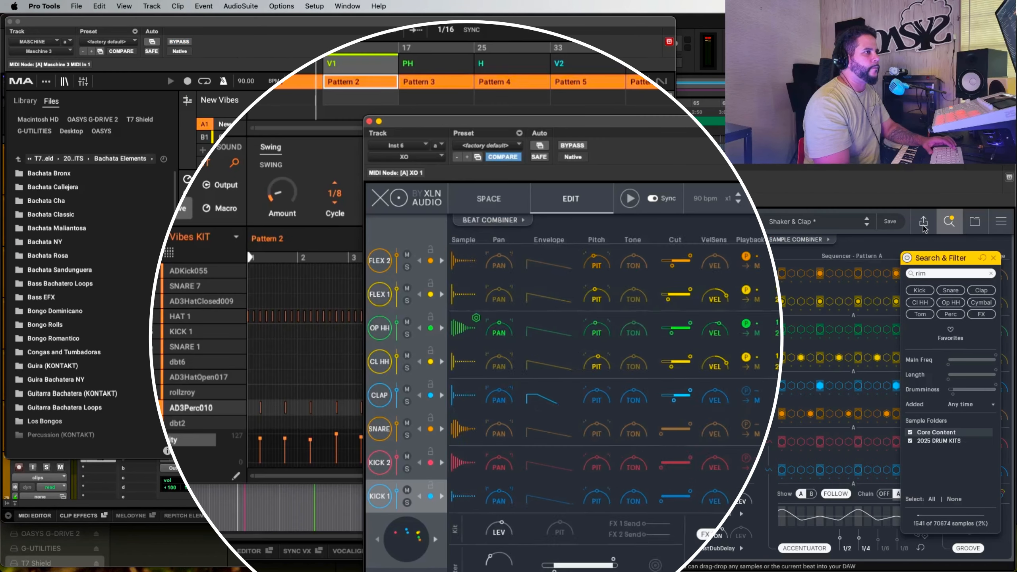
- Export KICK 1's raw sample from XO onto Maschine's sound 10, replacing AD3Perc010
{"action": "left_click", "coordinate": [923, 224]}
{"action": "left_click", "coordinate": [724, 284]}
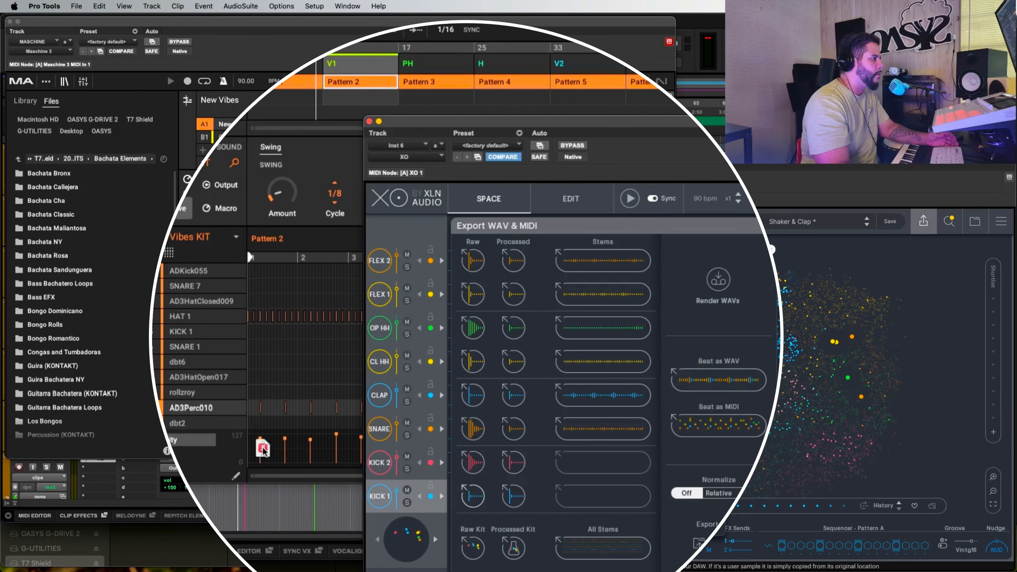
{"action": "left_click_drag", "start_coordinate": [264, 451], "coordinate": [186, 401]}
- Normalize the rim sample on sound 10, set its end point to 10365 and truncate it there
{"action": "left_click", "coordinate": [187, 401]}
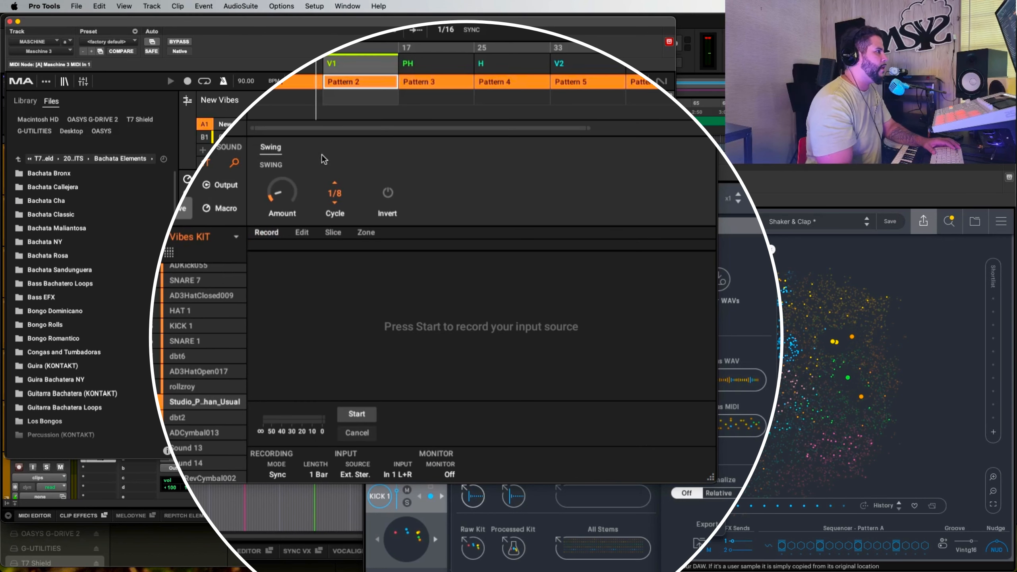
{"action": "left_click", "coordinate": [302, 232]}
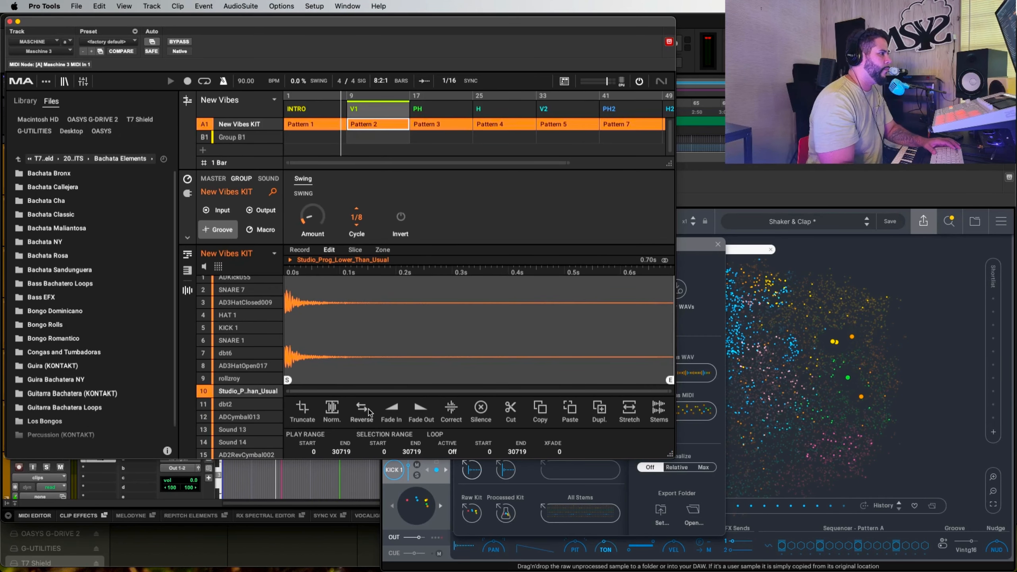
{"action": "left_click", "coordinate": [332, 408]}
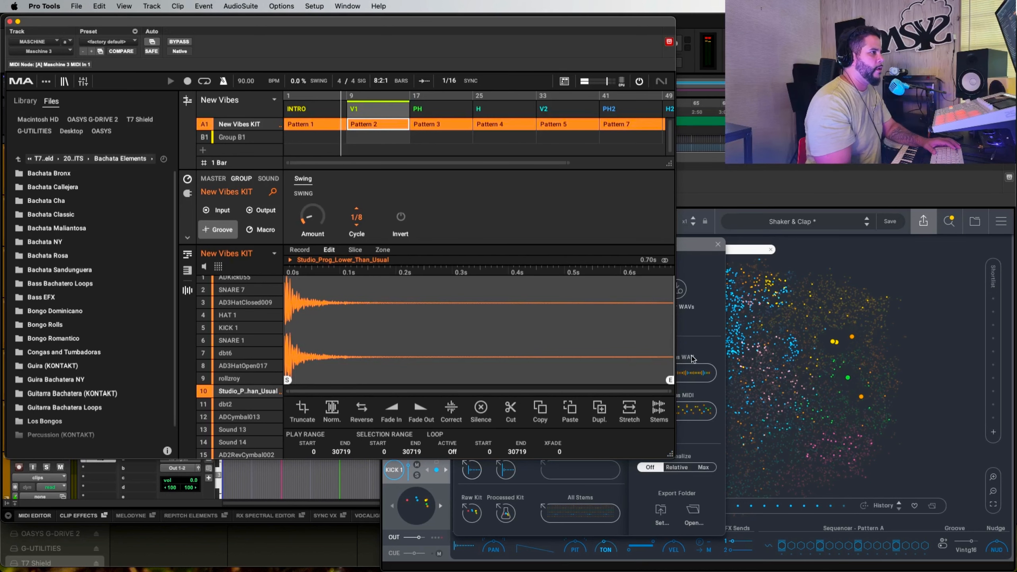
{"action": "mouse_move", "coordinate": [669, 379]}
{"action": "left_mouse_down"}
{"action": "mouse_move", "coordinate": [379, 378]}
{"action": "mouse_move", "coordinate": [415, 373]}
{"action": "left_mouse_up"}
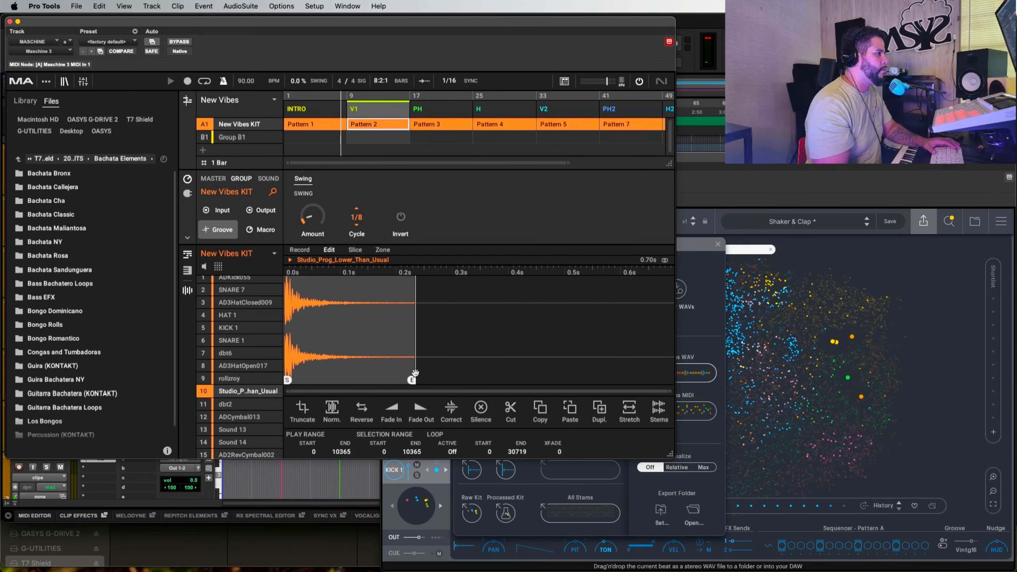
{"action": "left_click", "coordinate": [303, 409]}
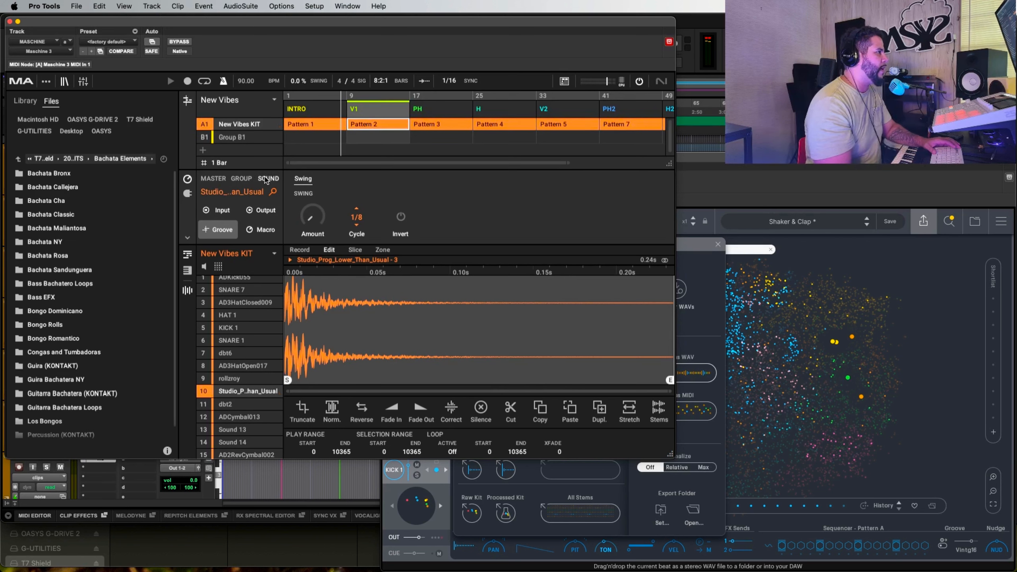
- Add Transient Master to the rim sound, place it ahead of Reverb and raise its Attack
{"action": "left_click", "coordinate": [187, 192]}
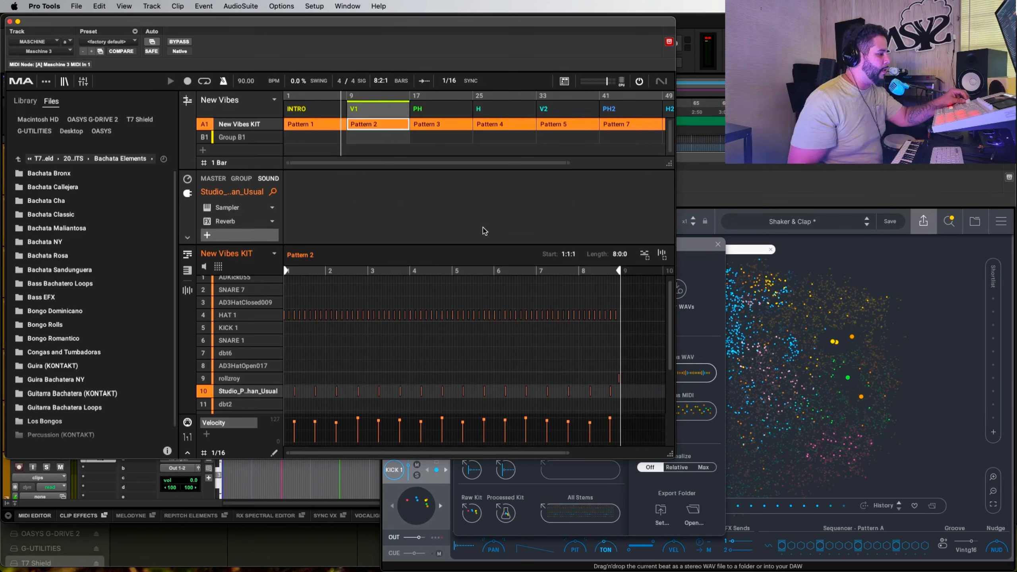
{"action": "left_click", "coordinate": [207, 236]}
{"action": "mouse_move", "coordinate": [241, 261]}
{"action": "left_click", "coordinate": [316, 136]}
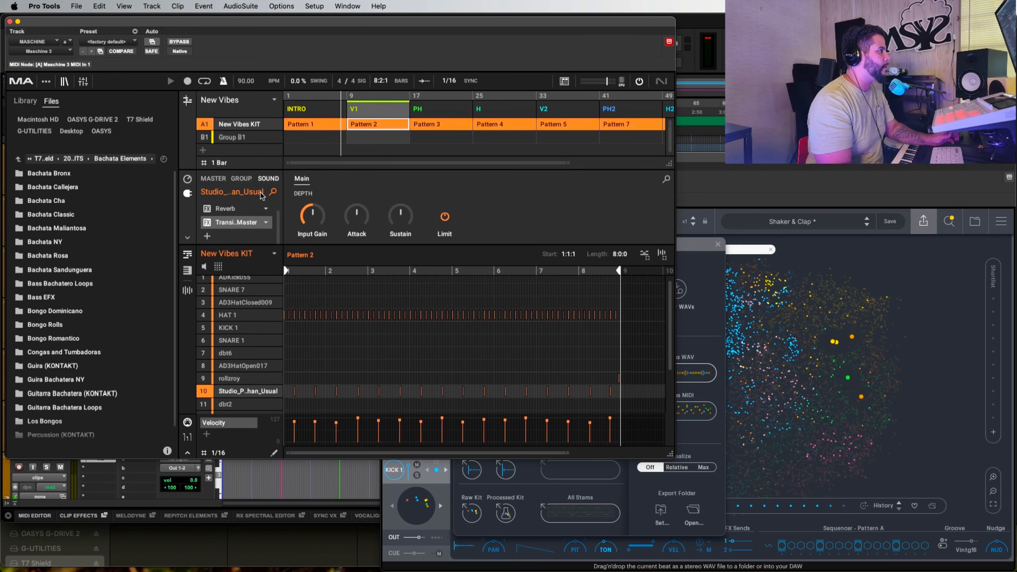
{"action": "scroll", "coordinate": [240, 208], "scroll_direction": "up", "scroll_amount": 1}
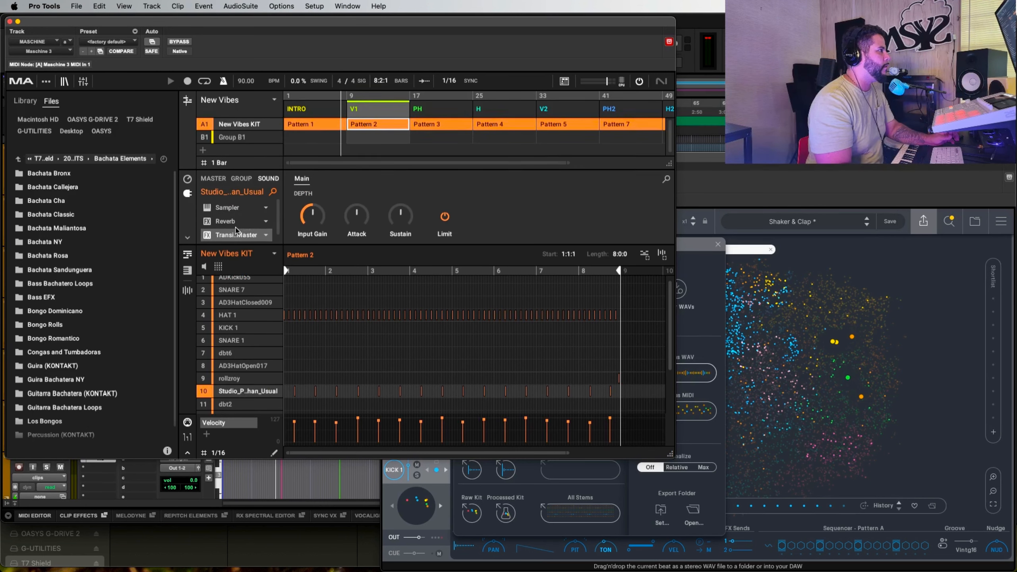
{"action": "left_click_drag", "start_coordinate": [241, 226], "coordinate": [242, 219]}
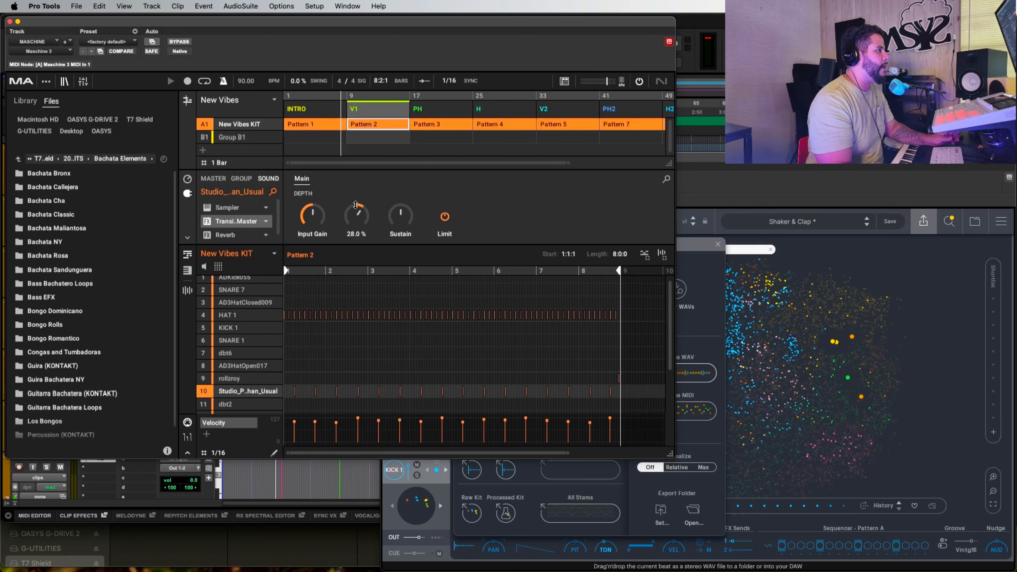
{"action": "left_click_drag", "start_coordinate": [355, 199], "coordinate": [356, 198]}
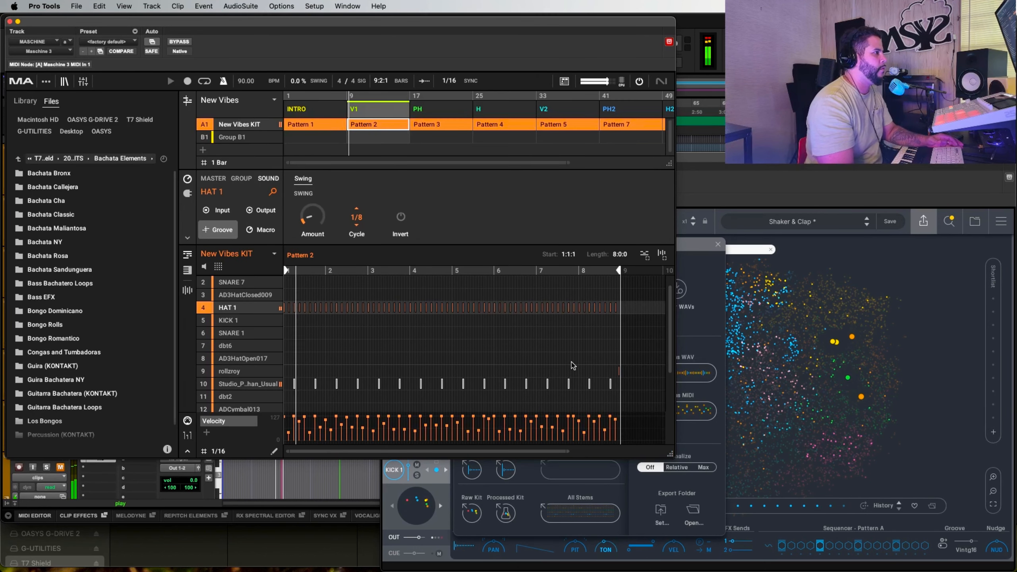
- Play back the V1 pattern, select Pattern 3 and record the kick, snare and hi-hat parts for the PH section
{"action": "left_click", "coordinate": [571, 364]}
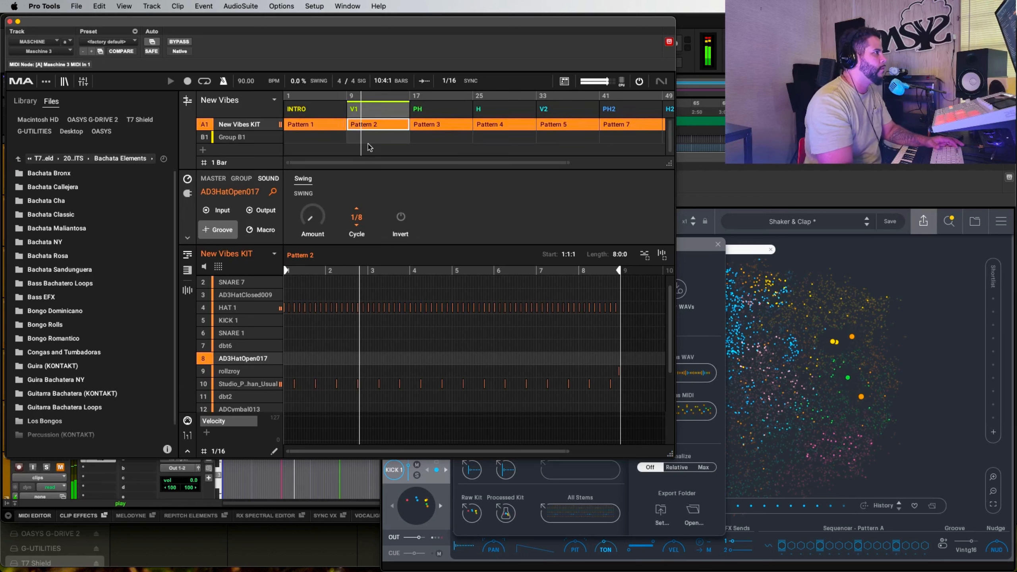
{"action": "left_click", "coordinate": [417, 126]}
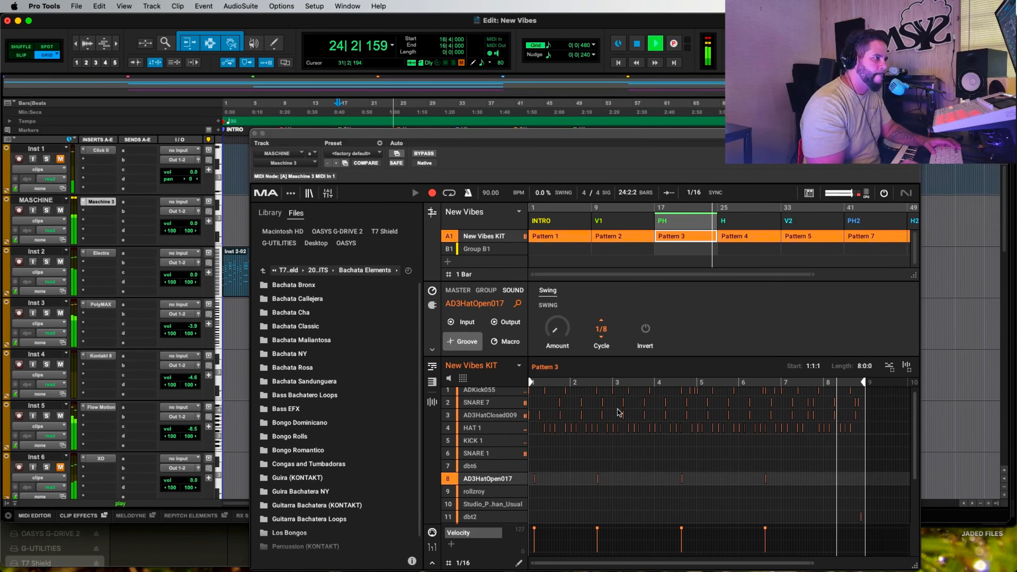
{"action": "key", "text": "space"}
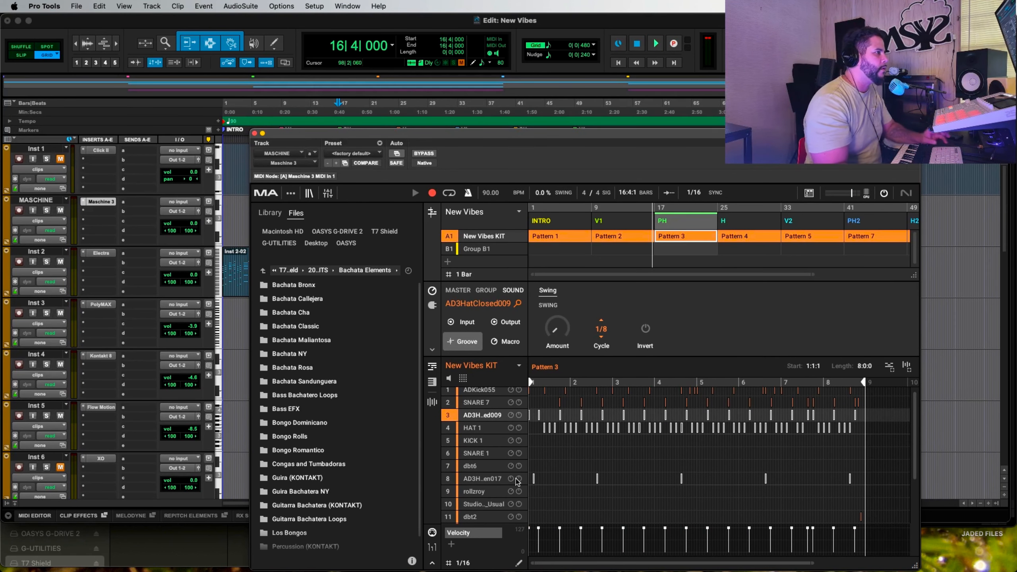
- Compare the Swing amounts of HAT 1, AD3HatClosed009 and AD3HatOpen017 in Pattern 3 while checking the PH groove by playback
{"action": "left_click", "coordinate": [493, 432]}
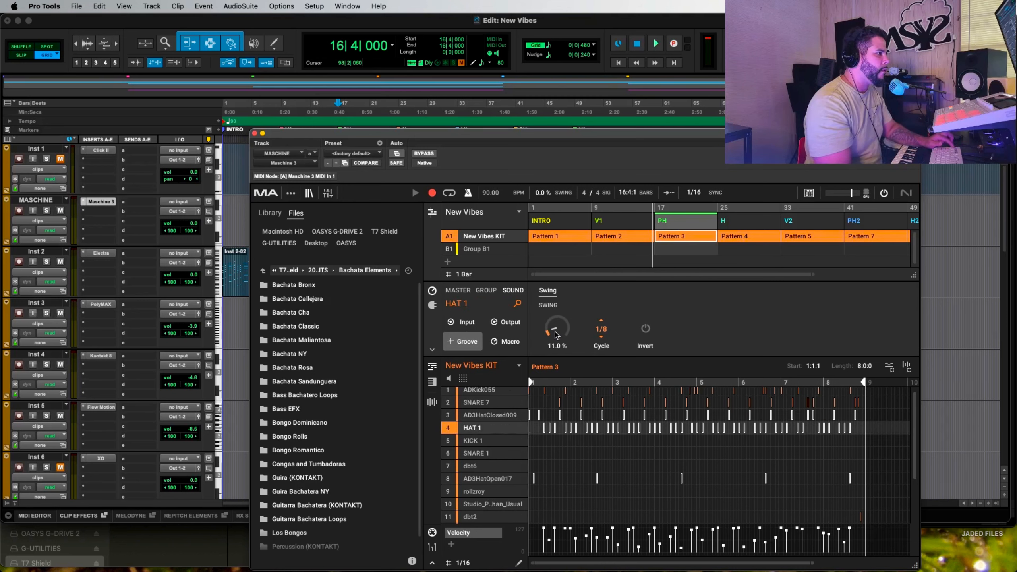
{"action": "left_click", "coordinate": [493, 417]}
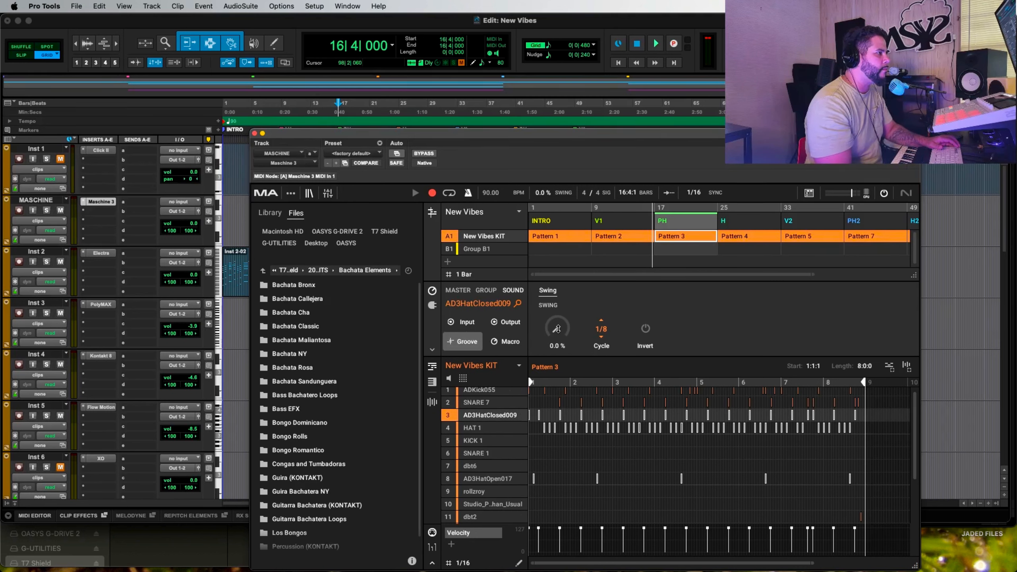
{"action": "left_click", "coordinate": [493, 479]}
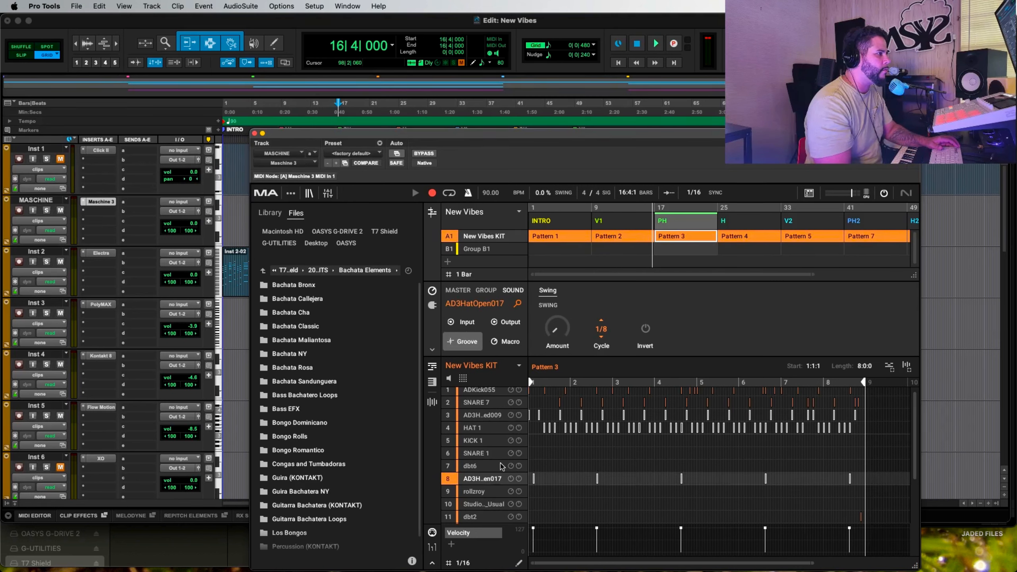
{"action": "mouse_move", "coordinate": [562, 336]}
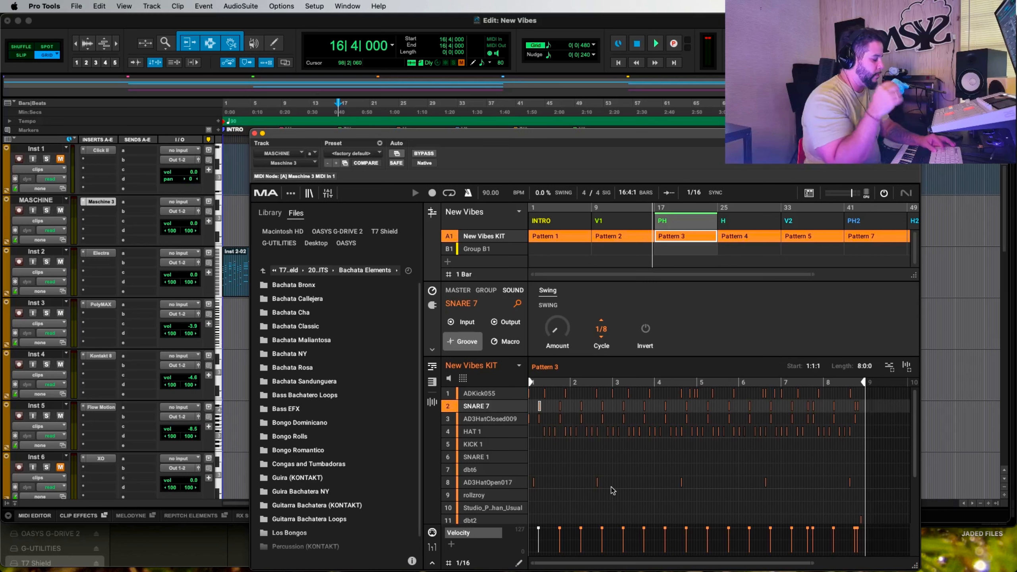
{"action": "key", "text": "space"}
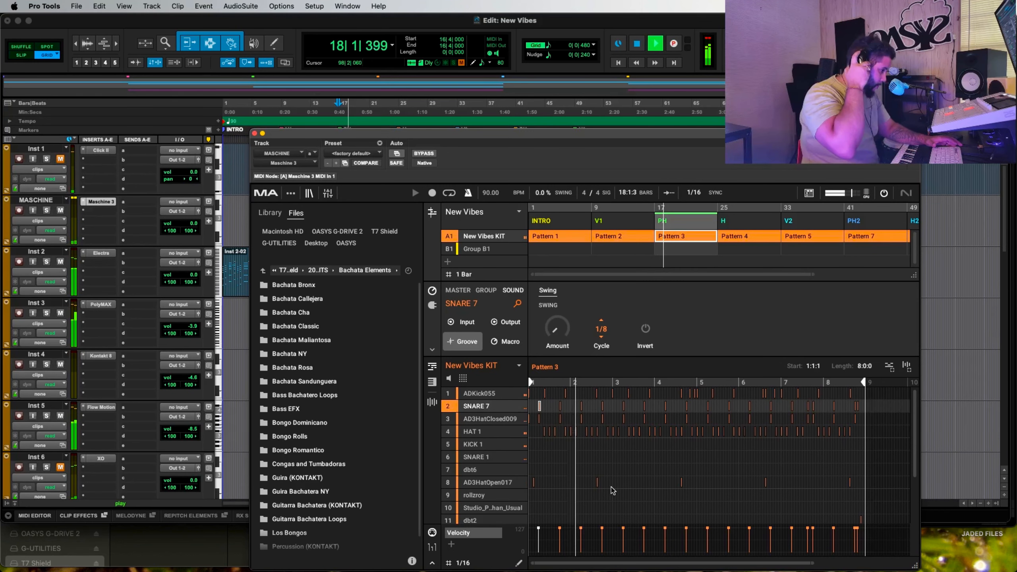
{"action": "left_click", "coordinate": [478, 431]}
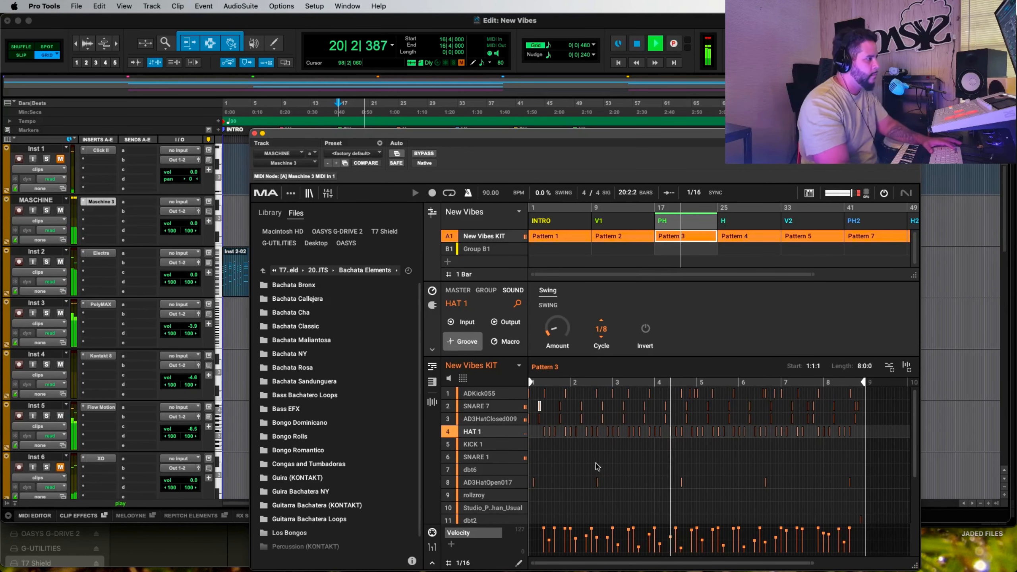
- Finish checking the PH groove in Pattern 3 and select the ADKick055 sound
{"action": "mouse_move", "coordinate": [552, 328]}
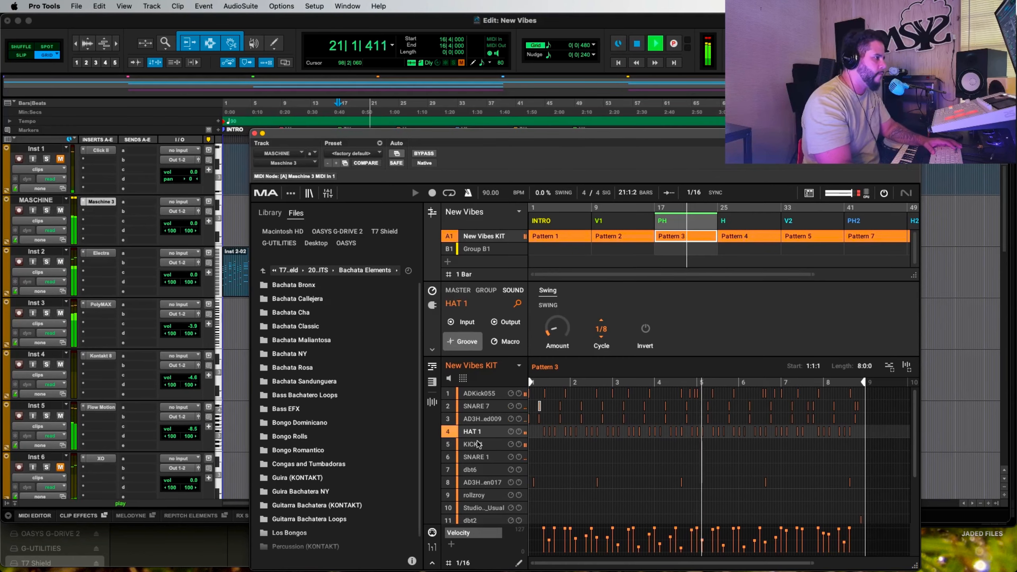
{"action": "left_click", "coordinate": [483, 395]}
{"action": "key", "text": "space"}
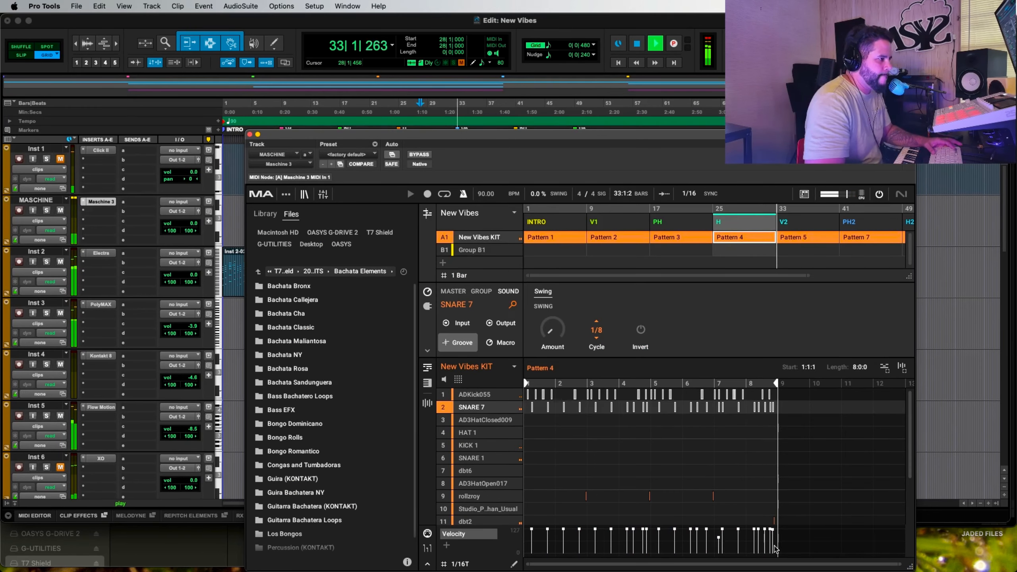
- Add closed-hat, HAT 1, open-hat and cymbal parts to the H section's Pattern 4 and check its closing bars by playback
{"action": "key", "text": "space"}
{"action": "key", "text": "space"}
{"action": "left_click_drag", "start_coordinate": [776, 564], "coordinate": [683, 516]}
{"action": "left_click", "coordinate": [828, 456]}
{"action": "left_click", "coordinate": [828, 408]}
{"action": "left_click_drag", "start_coordinate": [764, 564], "coordinate": [764, 571]}
{"action": "left_click_drag", "start_coordinate": [680, 135], "coordinate": [691, 105]}
{"action": "key", "text": "space"}
{"action": "key", "text": "space"}
{"action": "mouse_move", "coordinate": [741, 535]}
{"action": "left_mouse_down"}
{"action": "mouse_move", "coordinate": [734, 512]}
{"action": "mouse_move", "coordinate": [737, 567]}
{"action": "mouse_move", "coordinate": [734, 531]}
{"action": "left_mouse_up"}
{"action": "left_click", "coordinate": [572, 469]}
{"action": "key", "text": "space"}
{"action": "key", "text": "space"}
{"action": "double_click", "coordinate": [692, 367]}
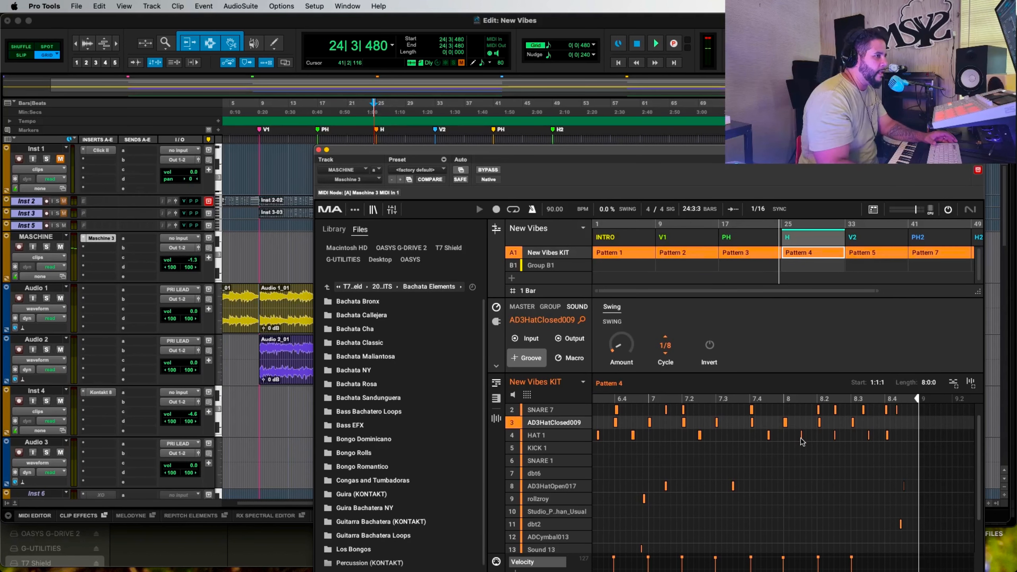
- Delete the Sound 13 note just before bar 7 of Pattern 4 and play the session from bar 23
{"action": "scroll", "coordinate": [701, 543], "scroll_direction": "down", "scroll_amount": 3}
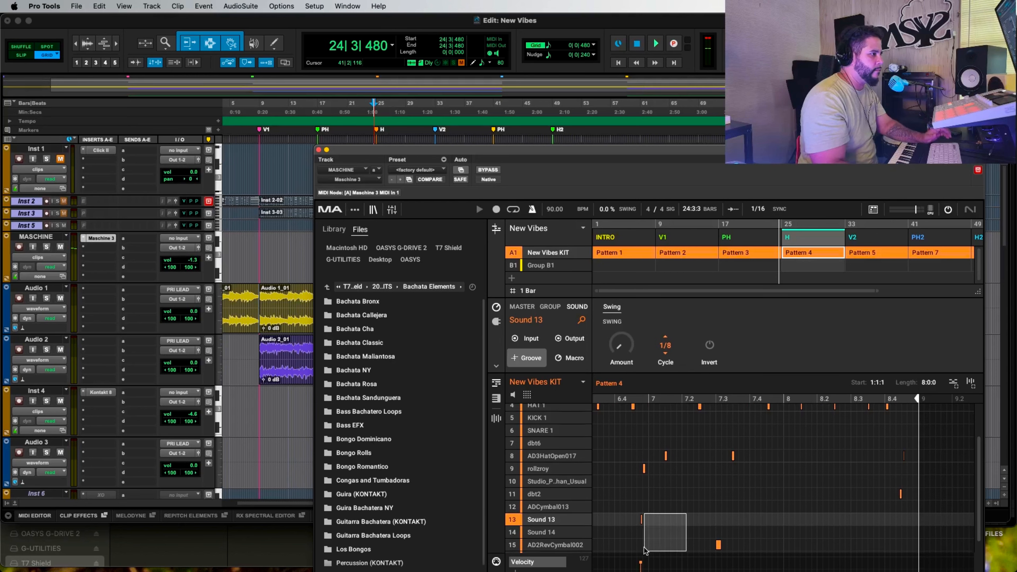
{"action": "left_click", "coordinate": [369, 109]}
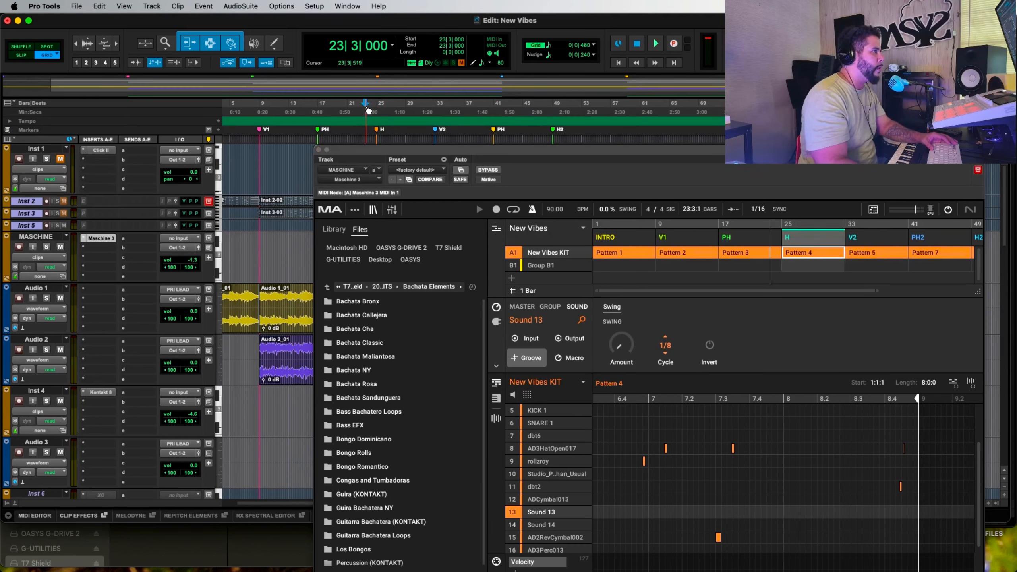
{"action": "key", "text": "space"}
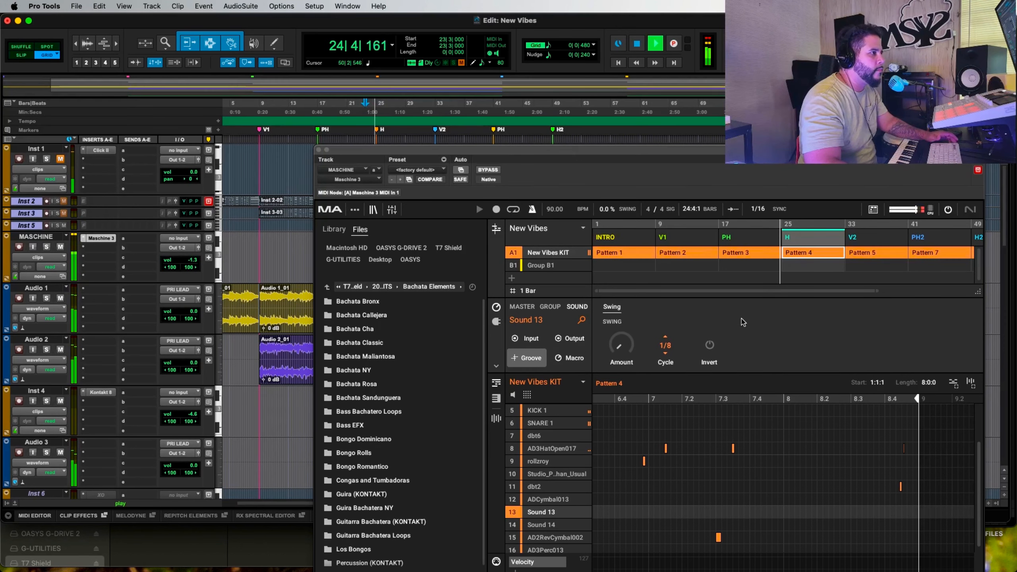
- Check the HAT 1 and SNARE 7 levels in Maschine's mixer while the H section plays, and return to the Pattern 4 view
{"action": "left_click_drag", "start_coordinate": [630, 169], "coordinate": [515, 76]}
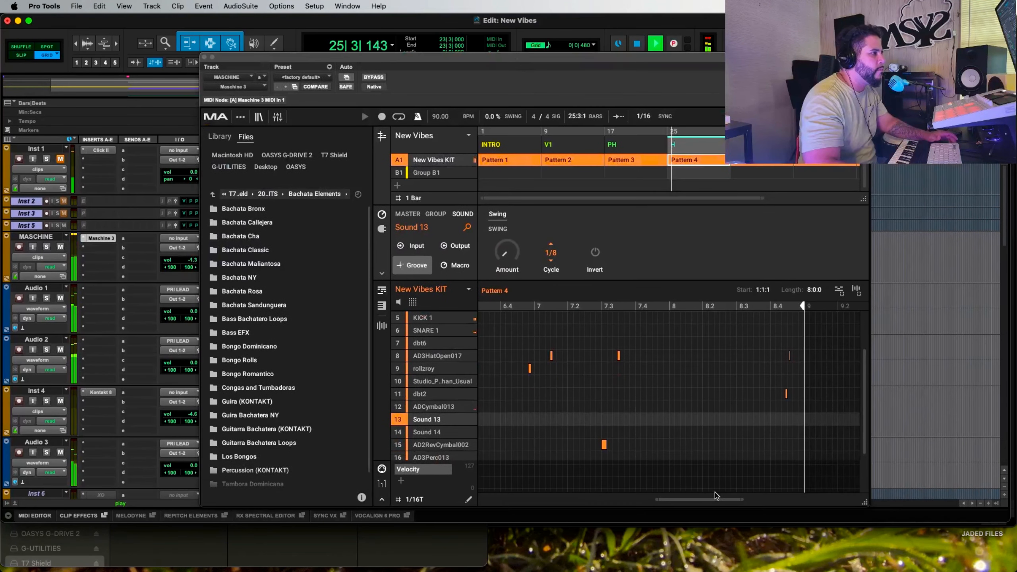
{"action": "scroll", "coordinate": [676, 459], "scroll_direction": "up", "scroll_amount": 2}
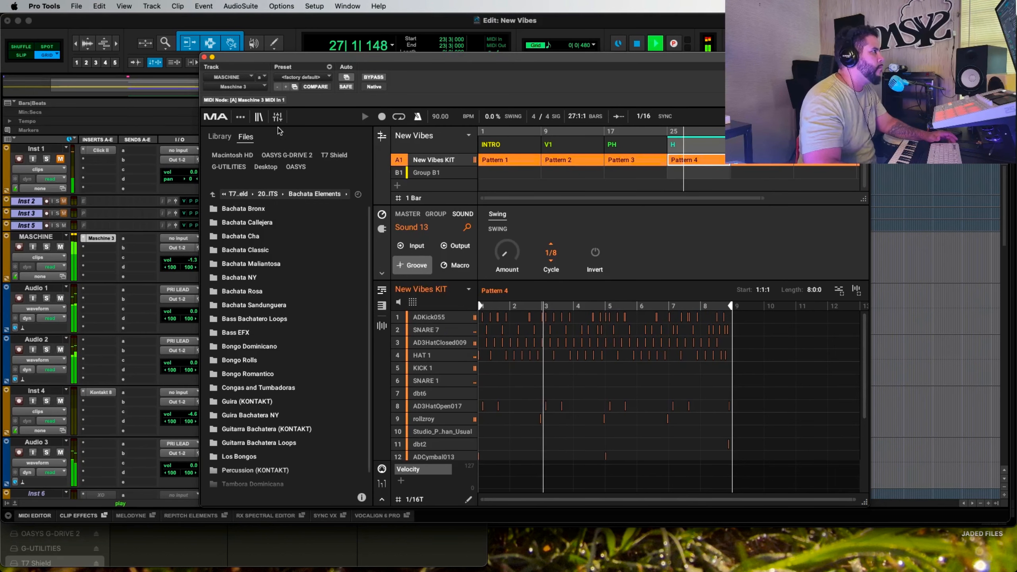
{"action": "left_click", "coordinate": [278, 116]}
{"action": "left_click", "coordinate": [474, 212]}
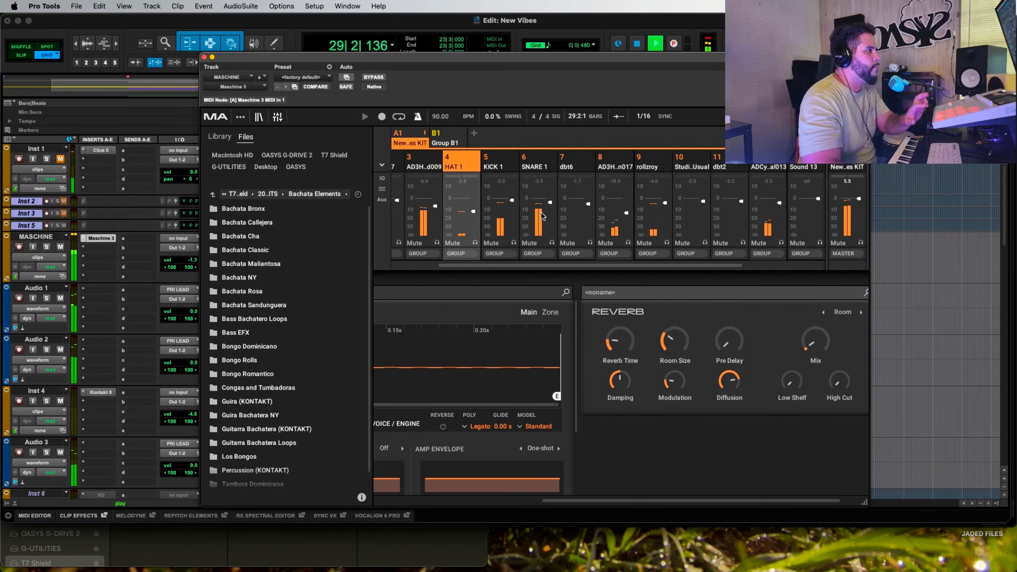
{"action": "left_click", "coordinate": [397, 201]}
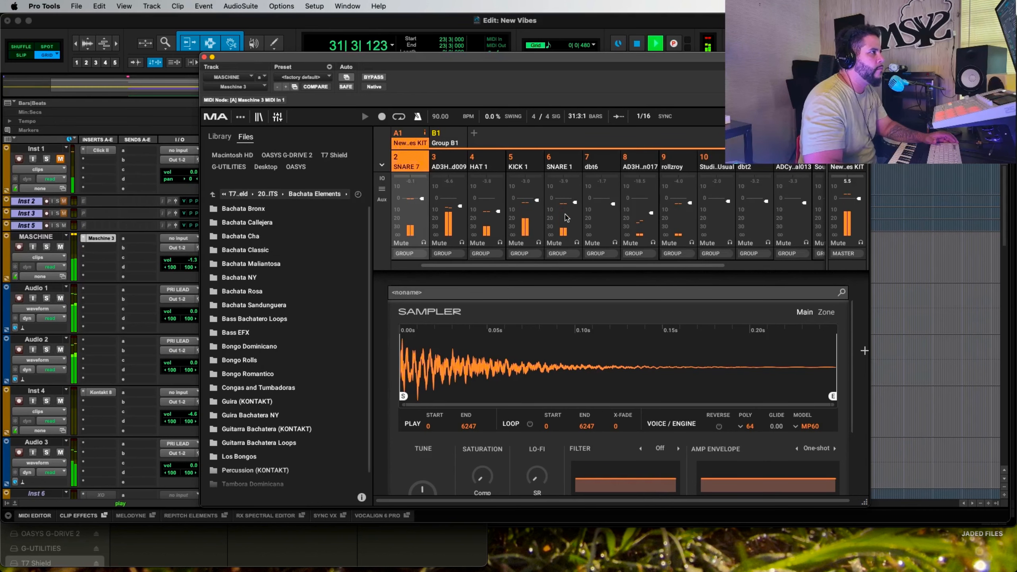
{"action": "left_click", "coordinate": [277, 117]}
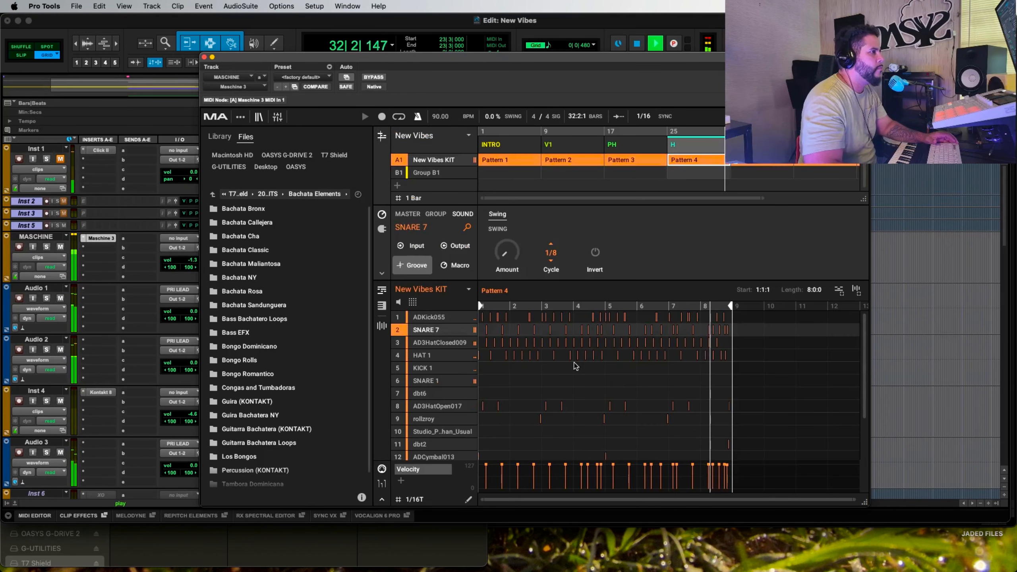